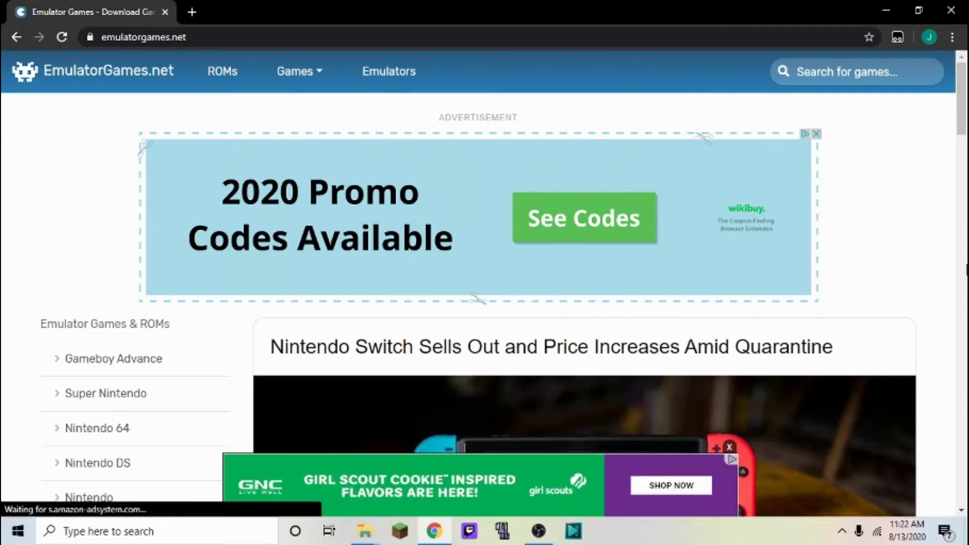
# Step: Close the advertisement banner covering the lower part of the EmulatorGames.net home page
pyautogui.click(732, 448)
pyautogui.scroll(-1, 169, 341)
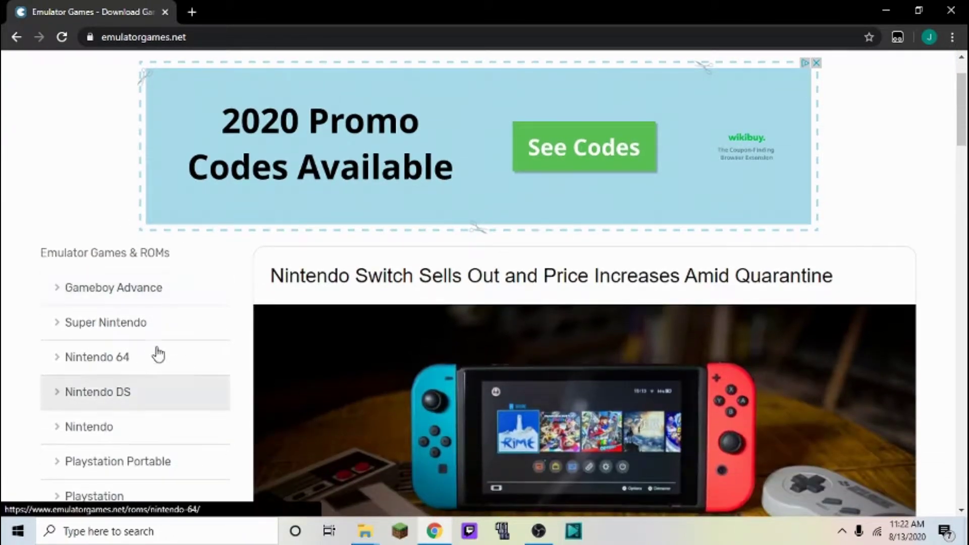
pyautogui.scroll(1, 487, 110)
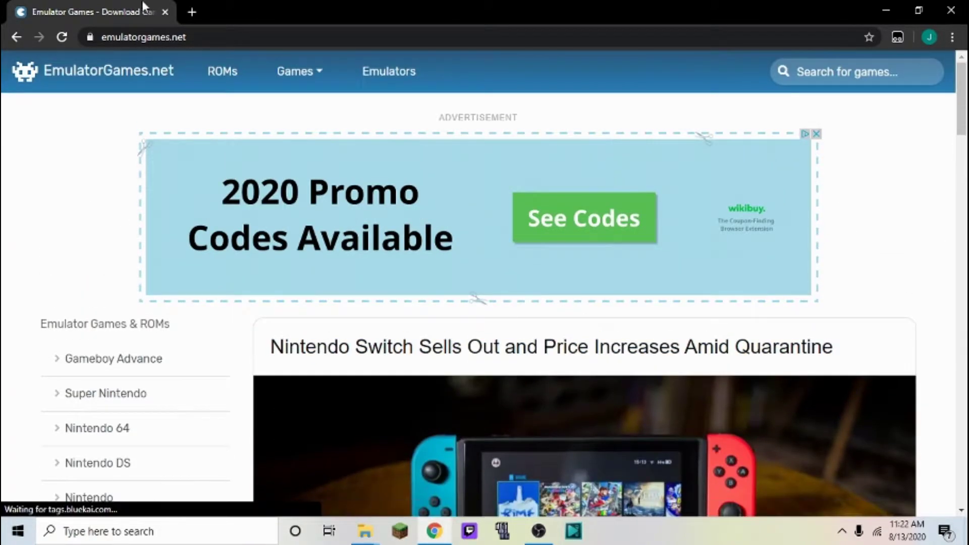
pyautogui.click(193, 11)
pyautogui.write('e')
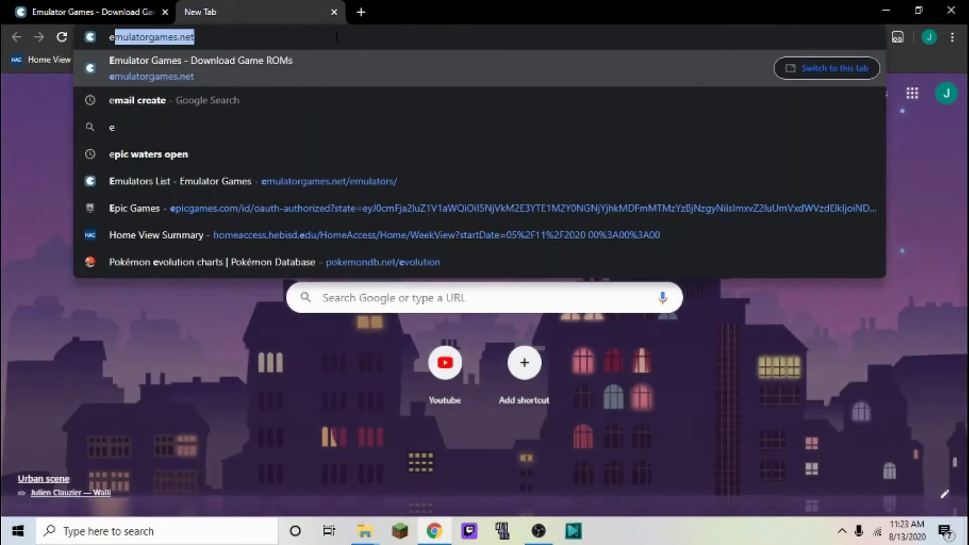
pyautogui.click(271, 38)
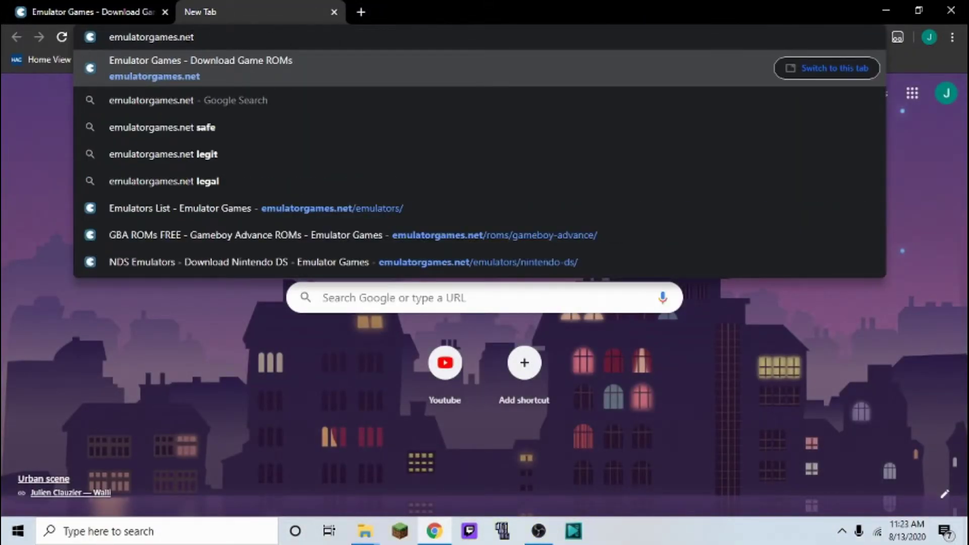
pyautogui.hotkey('ctrl', 'a')
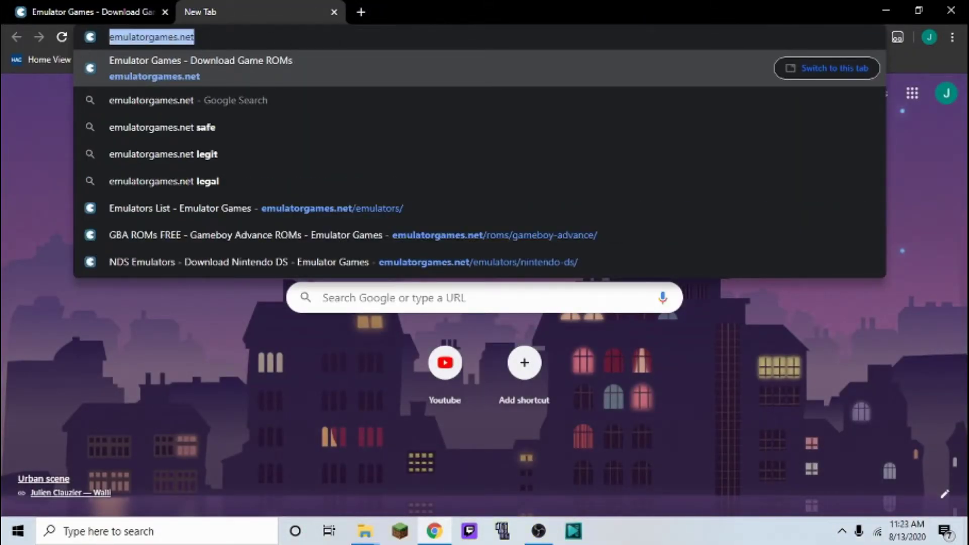
pyautogui.click(334, 12)
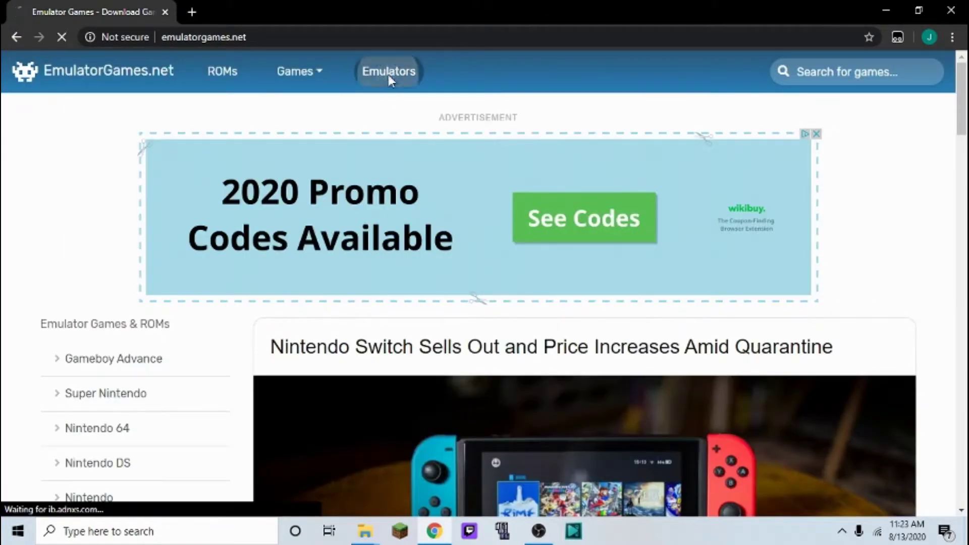
# Step: Open the site's list of emulators
pyautogui.click(389, 75)
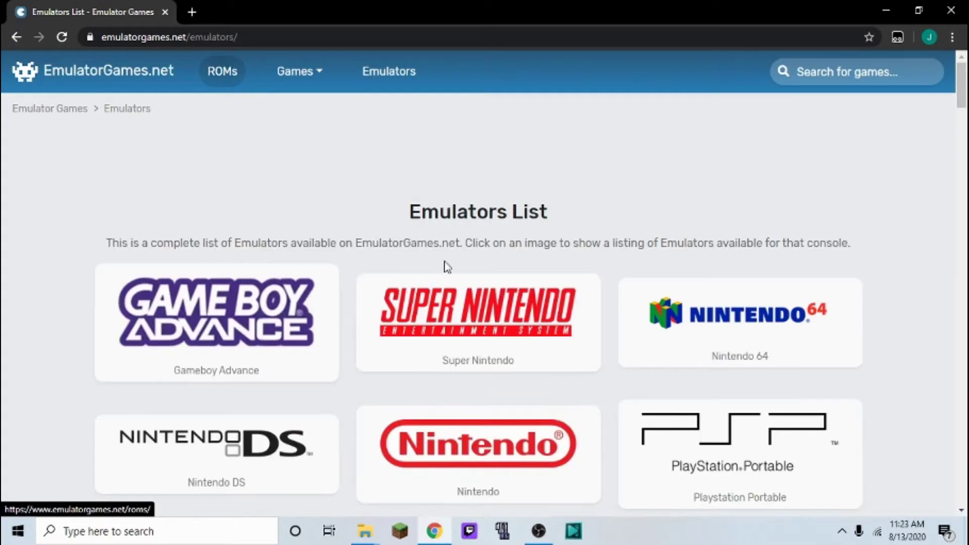
pyautogui.scroll(-3, 447, 267)
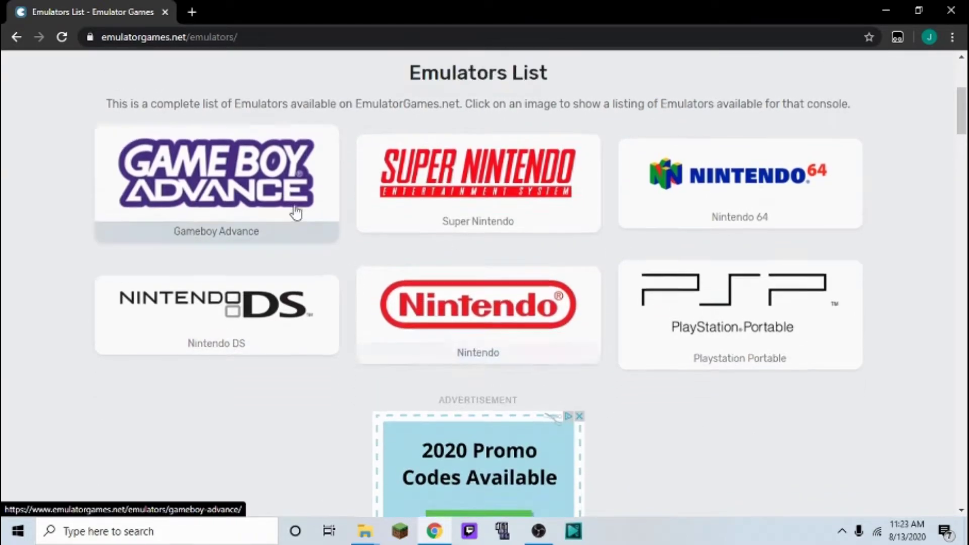
pyautogui.scroll(5, 296, 213)
pyautogui.click(398, 72)
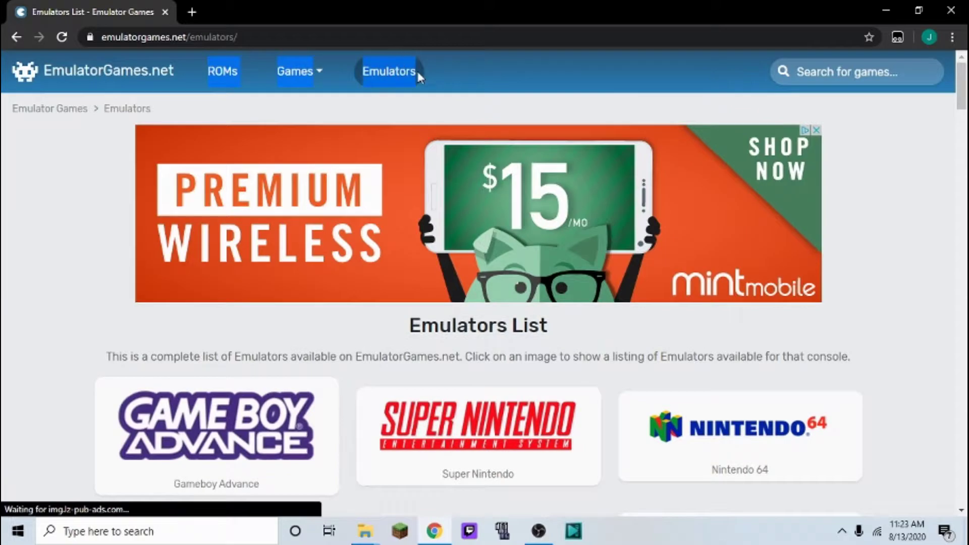
# Step: Look through the consoles offered in the Emulators List
pyautogui.scroll(-10, 430, 357)
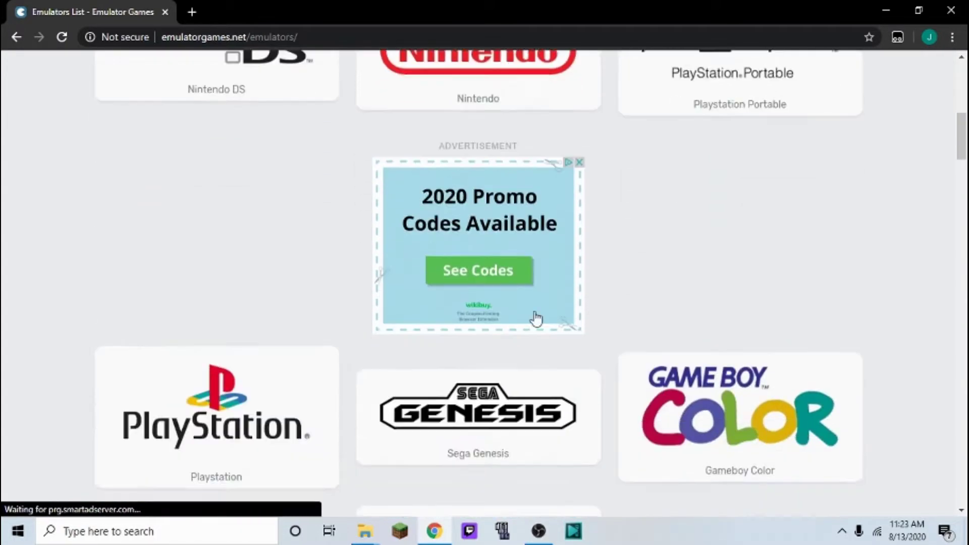
pyautogui.scroll(-12, 536, 318)
pyautogui.scroll(4, 456, 316)
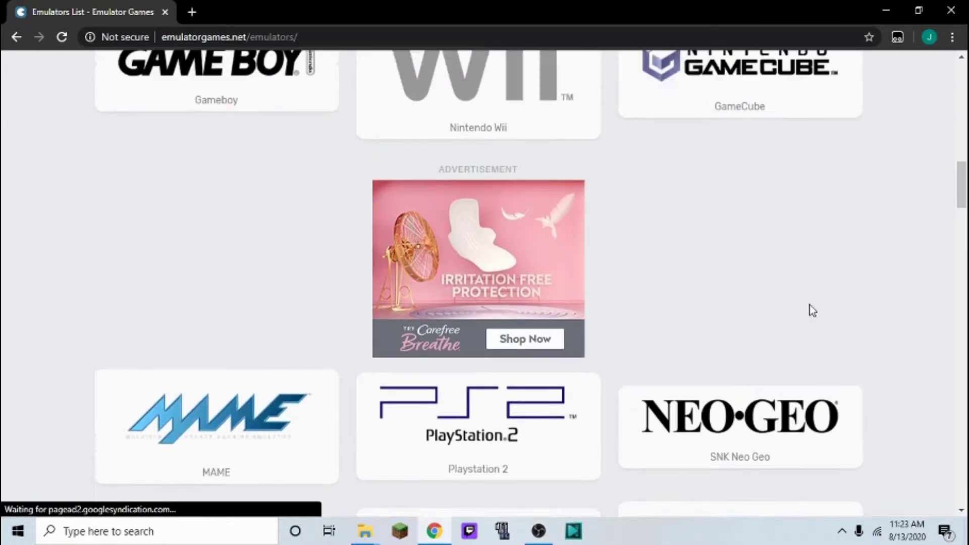
pyautogui.scroll(15, 785, 327)
pyautogui.scroll(-7, 672, 396)
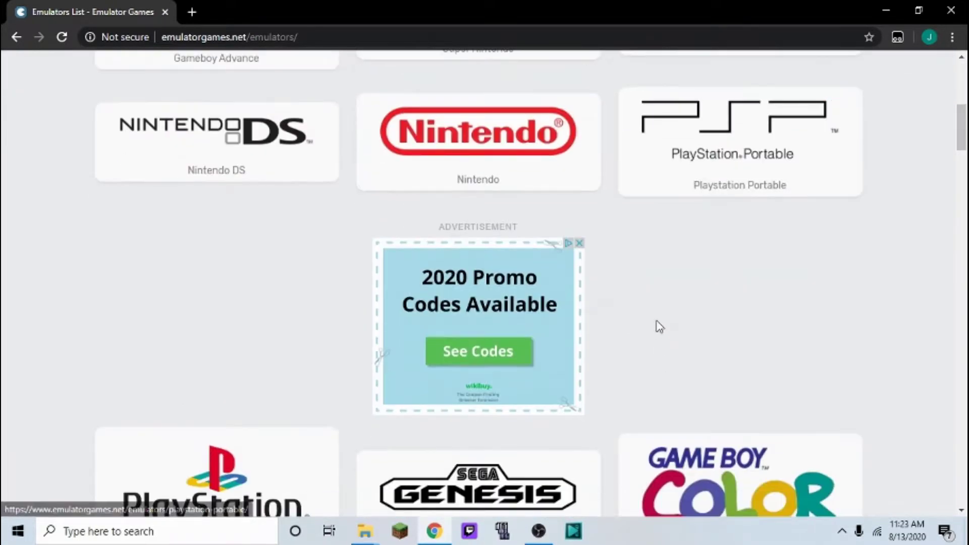
pyautogui.scroll(7, 660, 327)
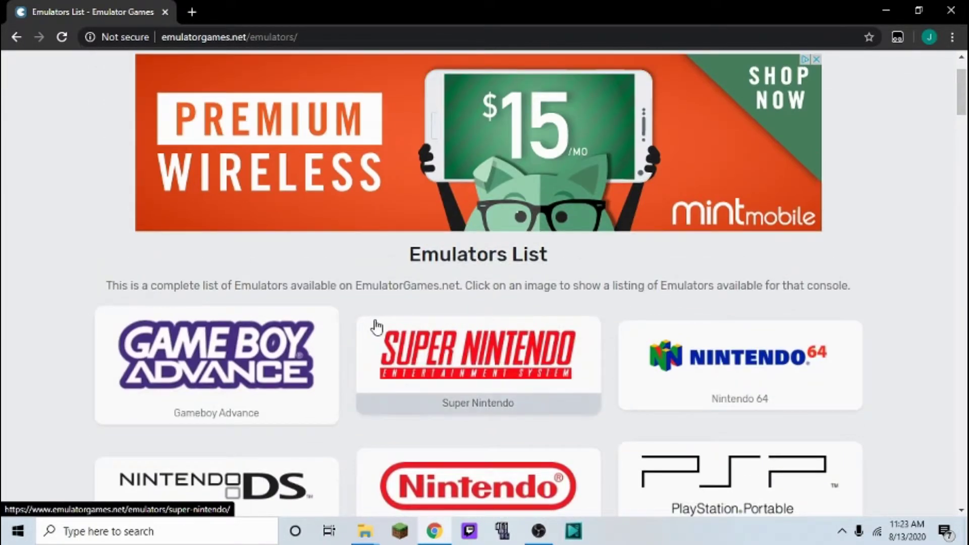
pyautogui.scroll(-5, 380, 323)
pyautogui.scroll(3, 335, 207)
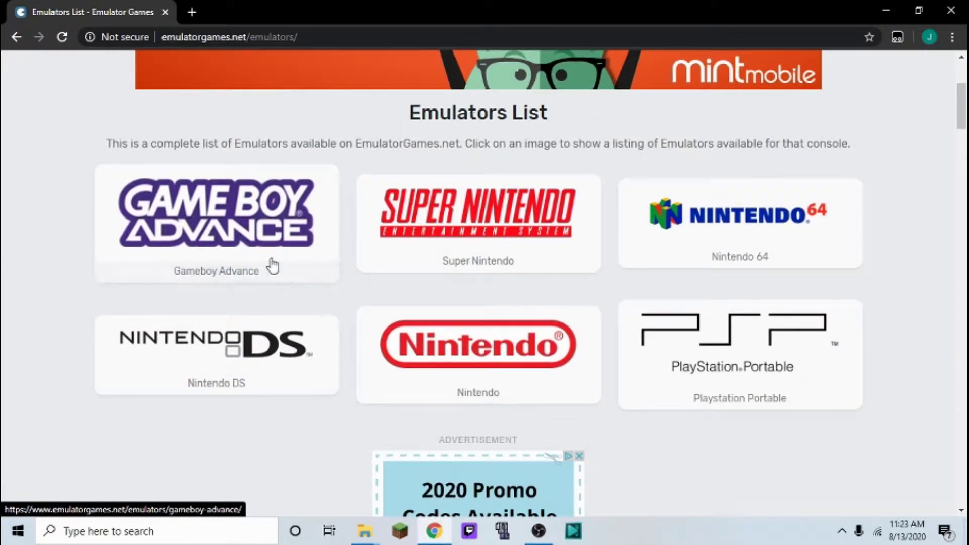
pyautogui.scroll(-3, 350, 255)
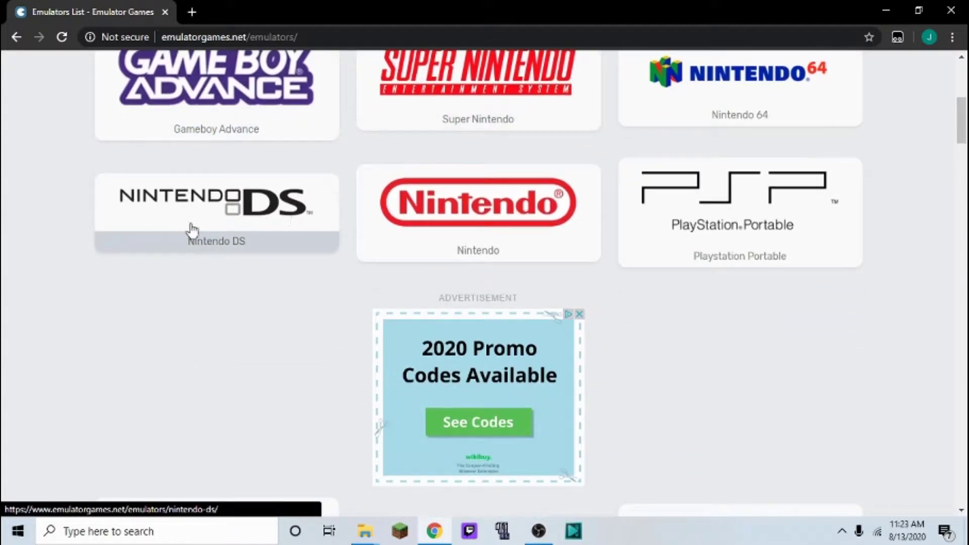
pyautogui.scroll(-4, 363, 280)
pyautogui.scroll(4, 394, 303)
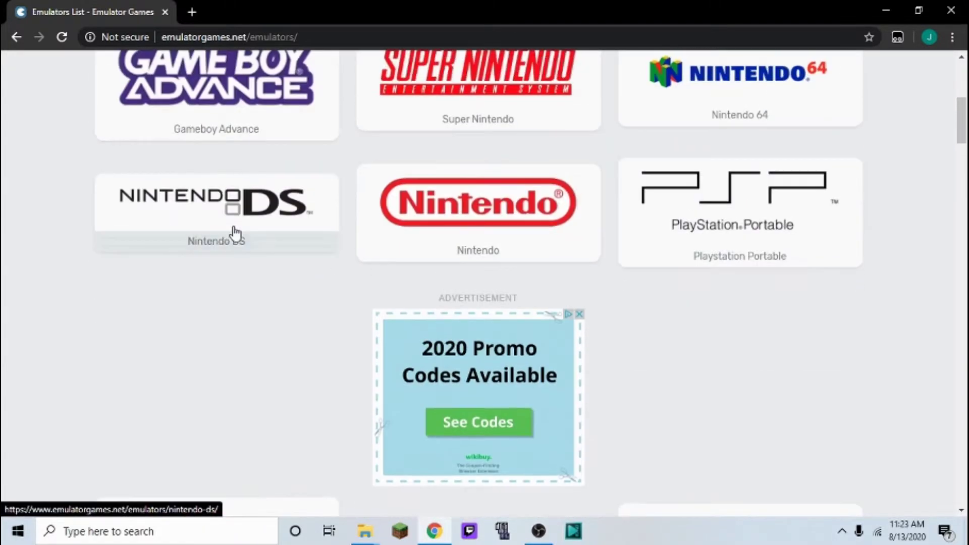
# Step: Open the Gameboy Advance emulators and download VisualBoyAdvance-M 64-bit 2.0.2 for Windows
pyautogui.click(293, 135)
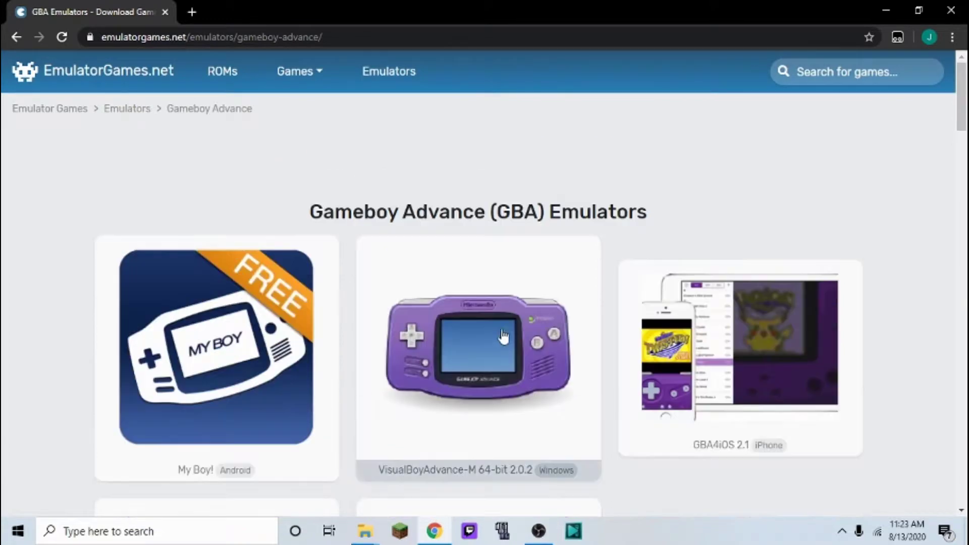
pyautogui.scroll(-4, 447, 313)
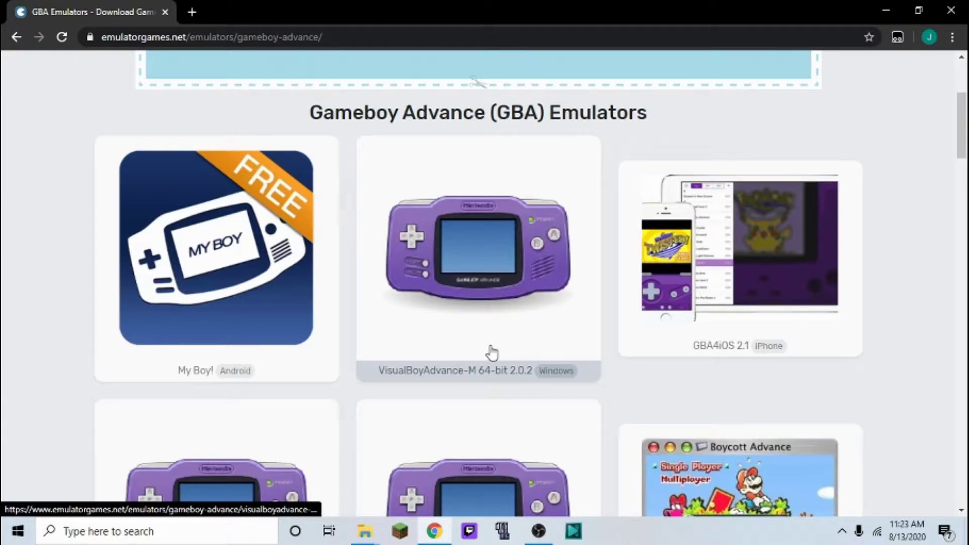
pyautogui.click(492, 354)
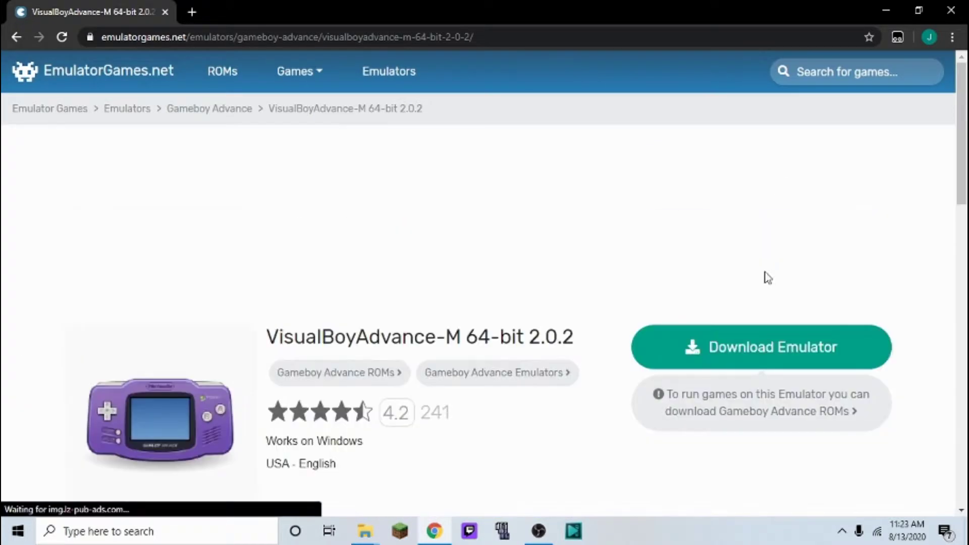
pyautogui.click(768, 363)
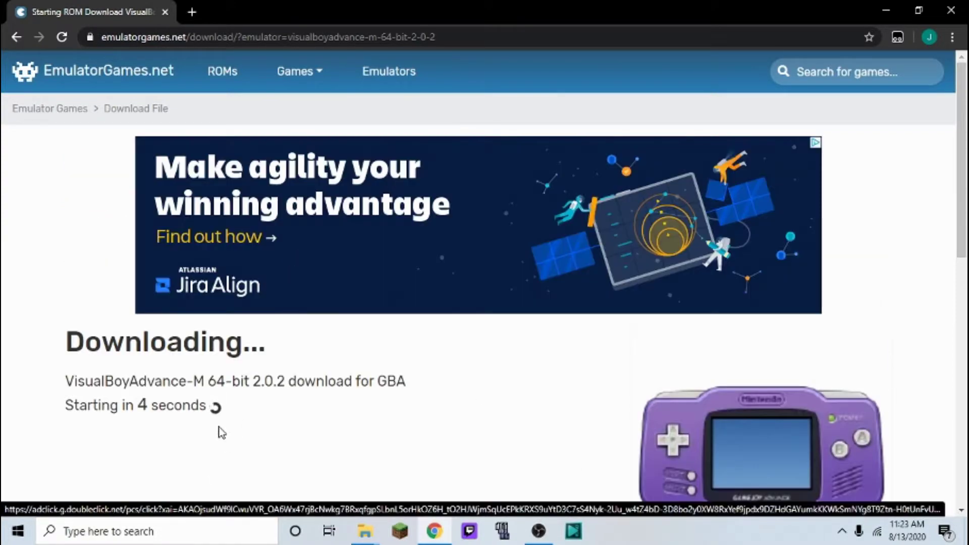
pyautogui.moveTo(224, 407); pyautogui.dragTo(26, 430)
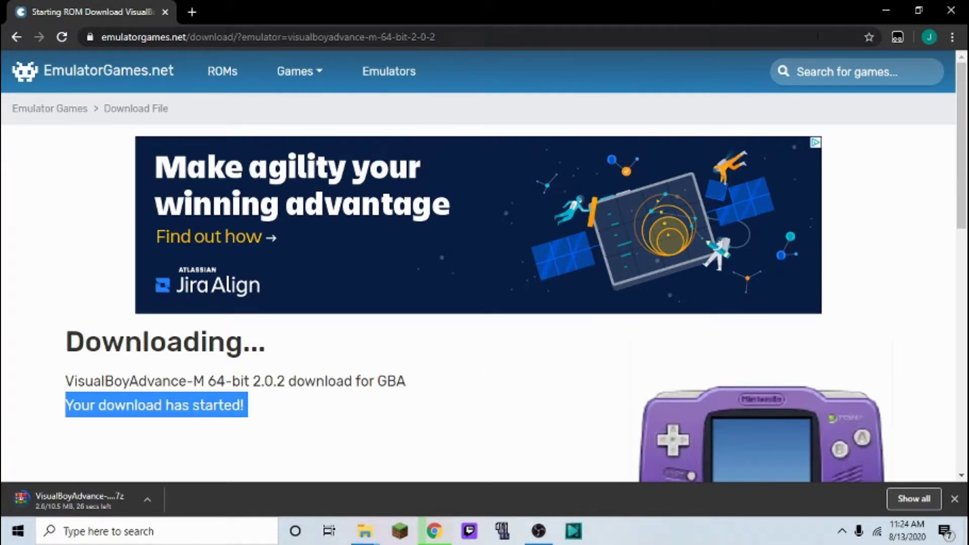
# Step: Switch to the desktop and open the downloaded VisualBoyAdvance-M 64-bit (1) archive in WinRAR, dismissing its extra pop-up window
pyautogui.click(886, 10)
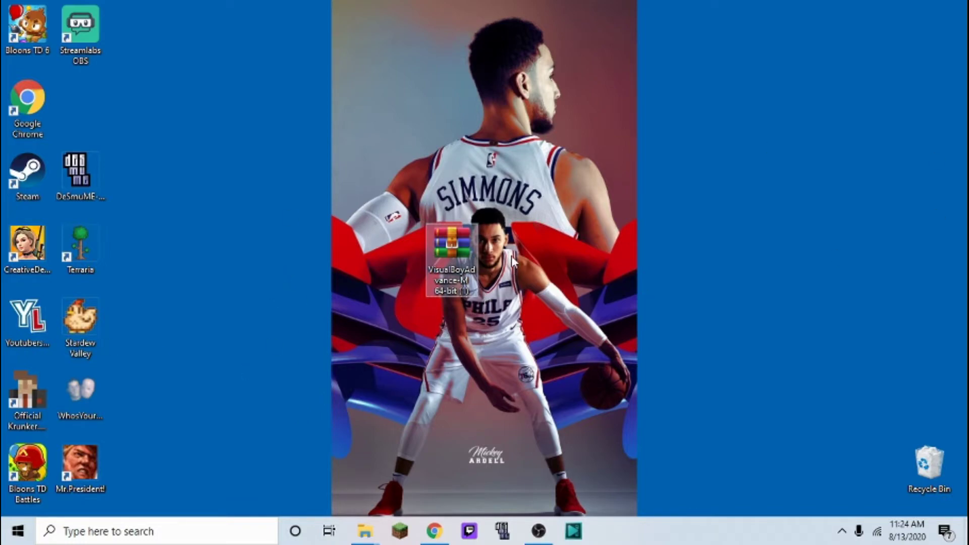
pyautogui.moveTo(470, 138); pyautogui.dragTo(448, 279)
pyautogui.click(615, 222)
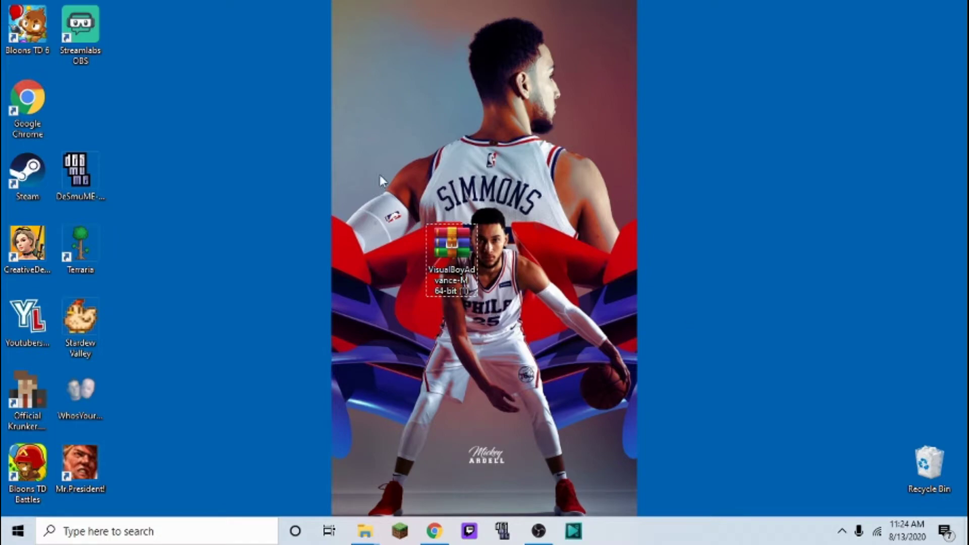
pyautogui.doubleClick(462, 268)
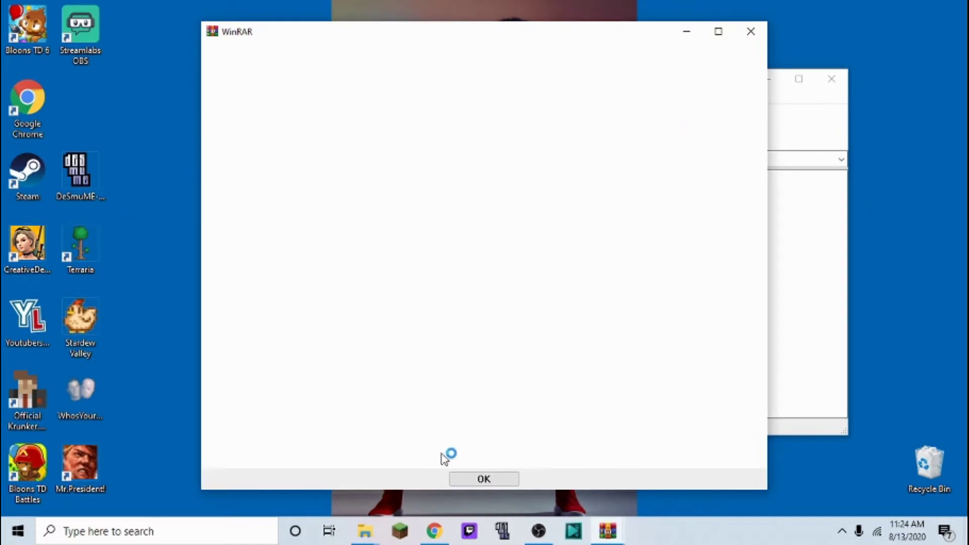
pyautogui.click(750, 31)
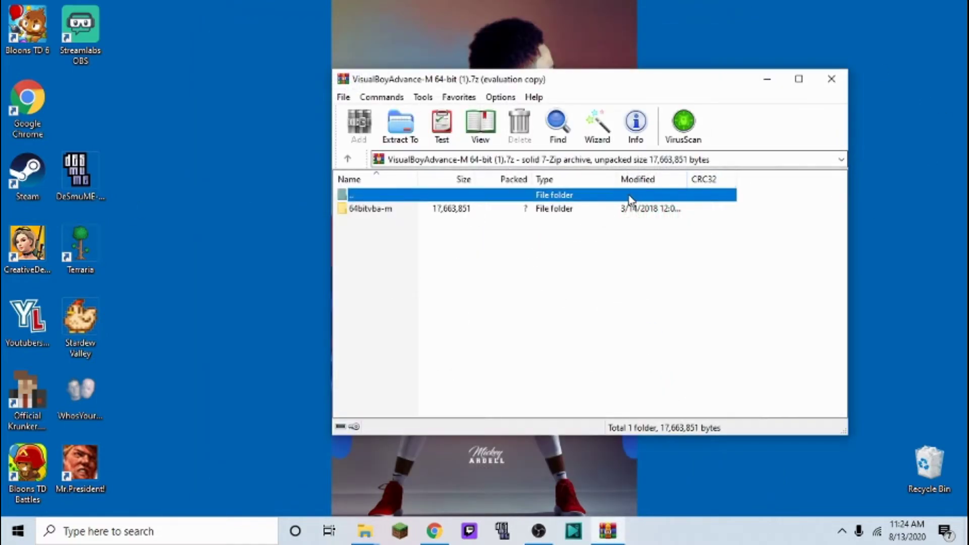
pyautogui.doubleClick(568, 211)
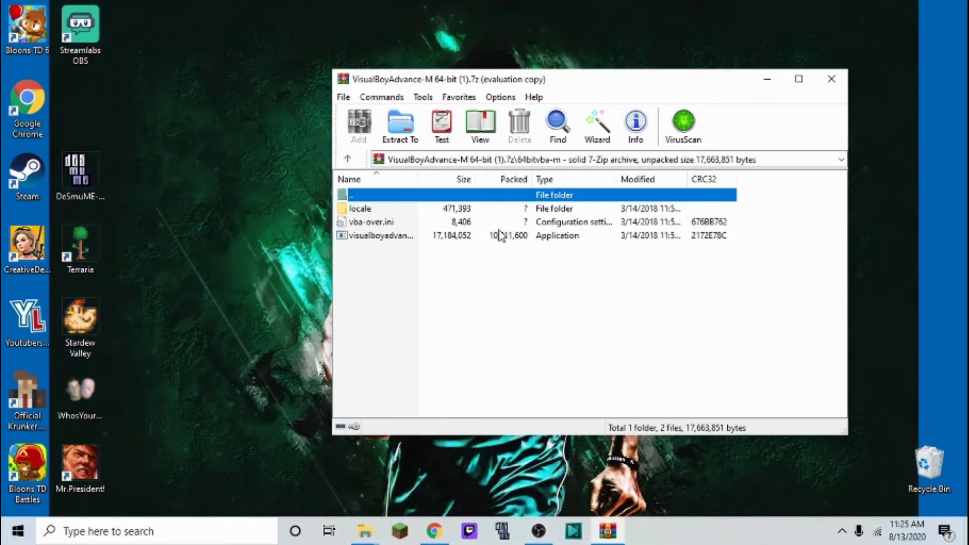
pyautogui.moveTo(502, 236); pyautogui.dragTo(522, 233)
pyautogui.moveTo(657, 334); pyautogui.dragTo(638, 211)
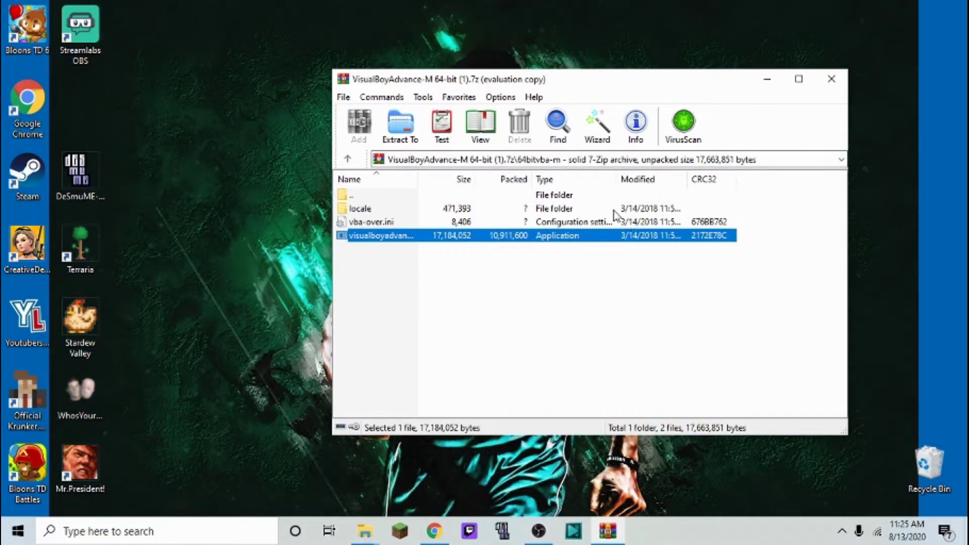
pyautogui.click(637, 199)
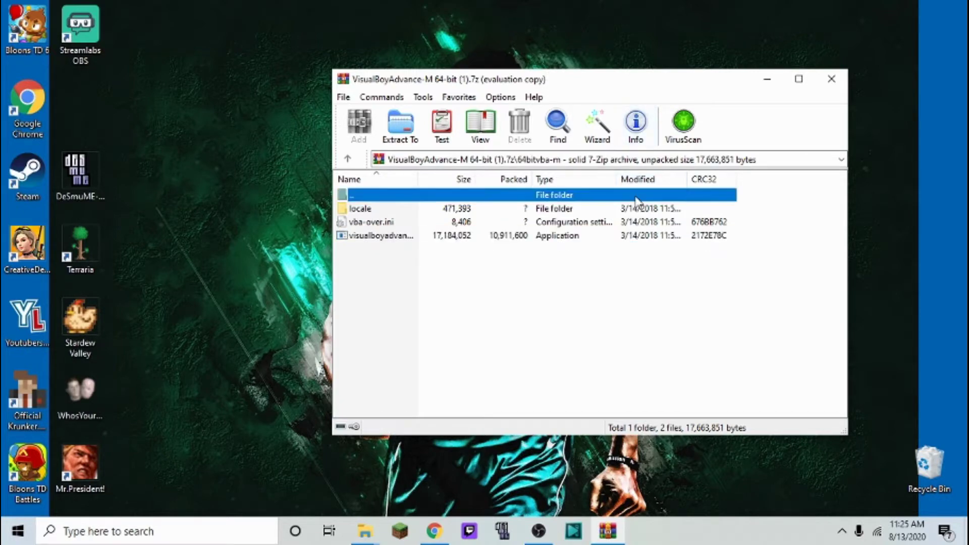
pyautogui.doubleClick(636, 198)
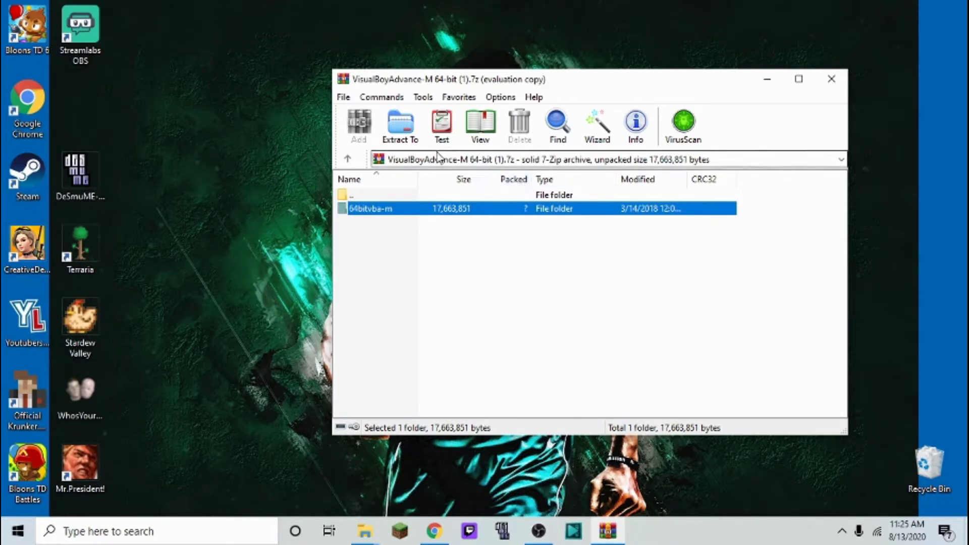
# Step: Launch the VisualBoyAdvance-M application from the archive's 64bitvba-m folder and minimize WinRAR
pyautogui.doubleClick(427, 209)
pyautogui.click(359, 236)
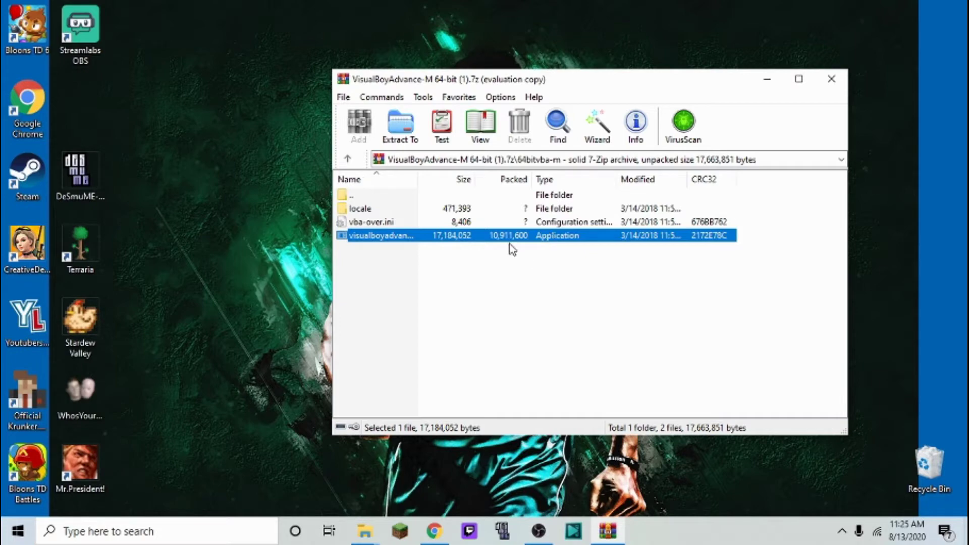
pyautogui.doubleClick(481, 239)
pyautogui.doubleClick(718, 240)
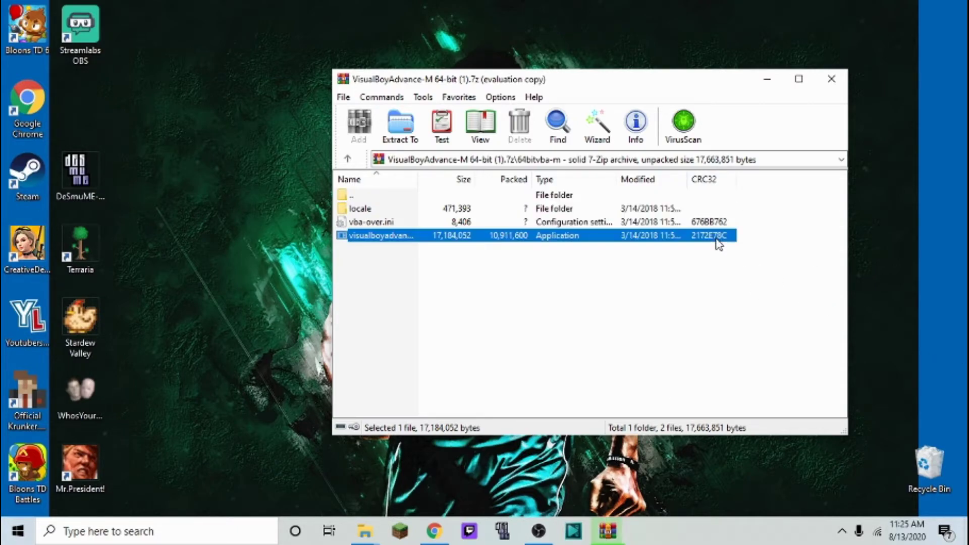
pyautogui.click(766, 80)
pyautogui.click(612, 531)
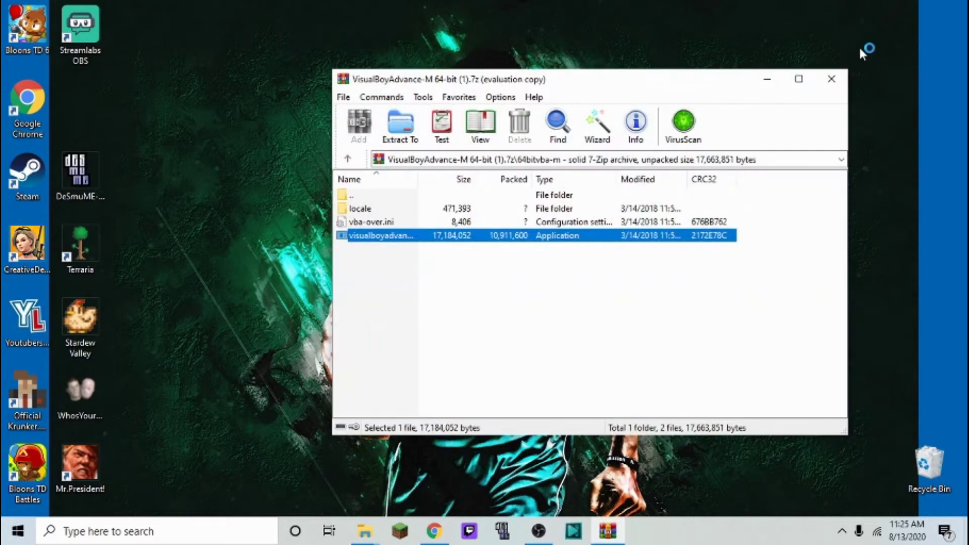
pyautogui.click(768, 80)
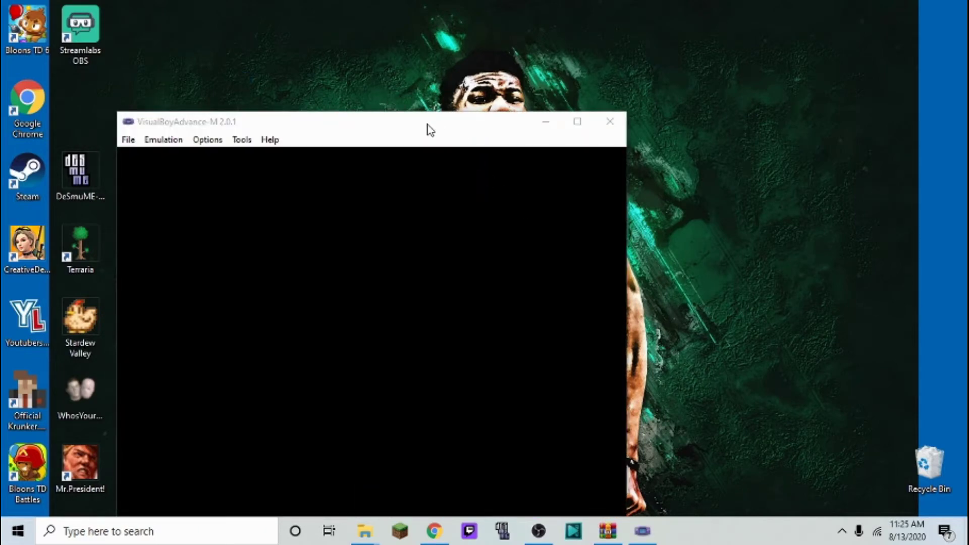
# Step: Place the VisualBoyAdvance-M window as a floating window near the middle of the desktop
pyautogui.moveTo(427, 125); pyautogui.dragTo(500, 1)
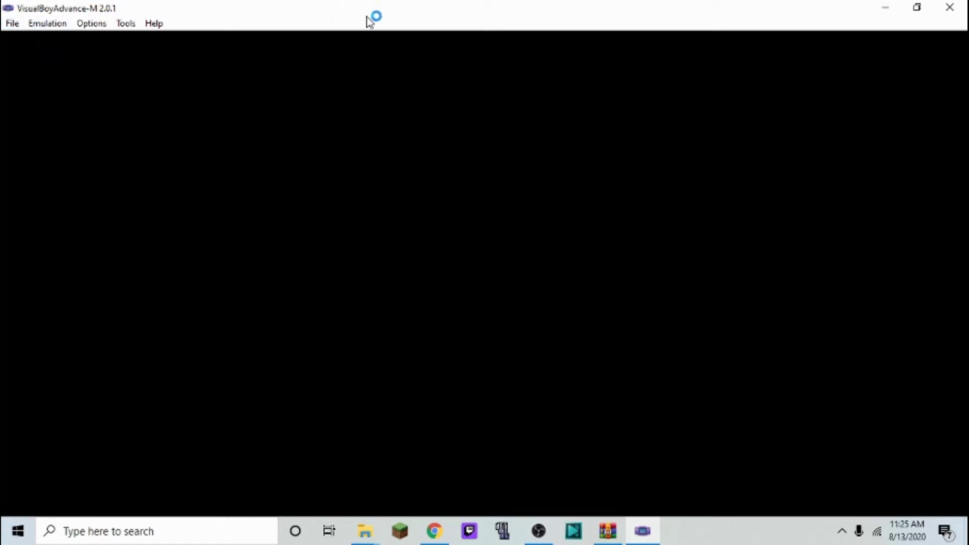
pyautogui.moveTo(371, 8); pyautogui.dragTo(470, 98)
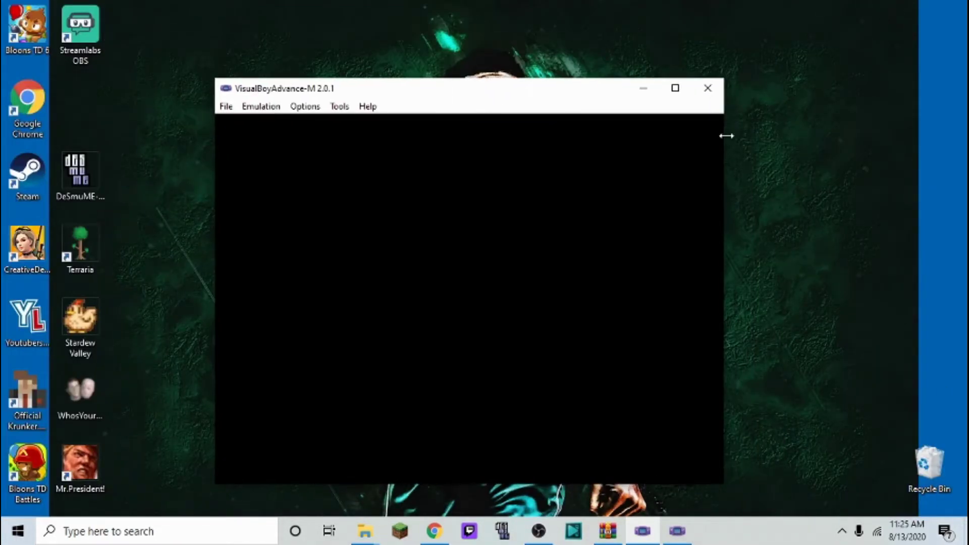
# Step: Close the duplicate VisualBoyAdvance-M window, then maximize the remaining one and minimize it to the desktop
pyautogui.click(709, 91)
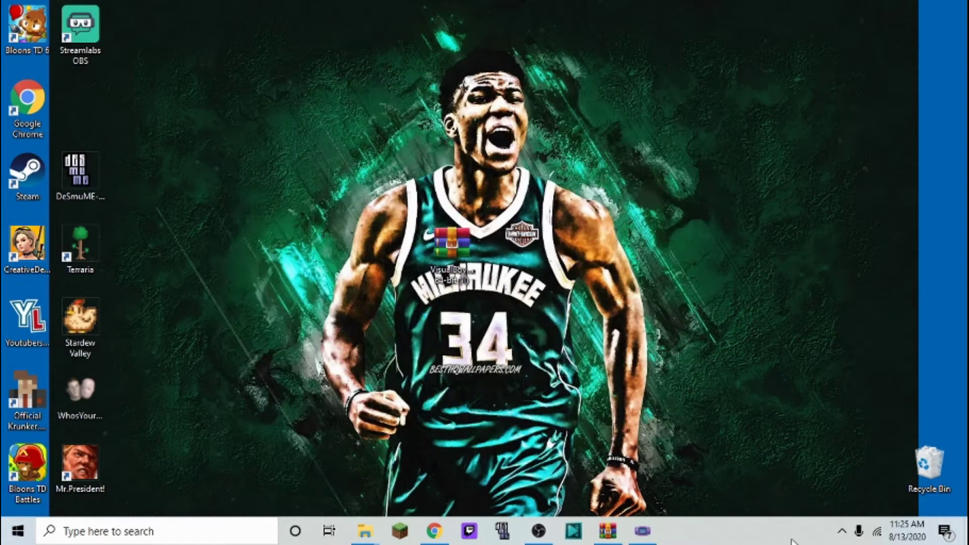
pyautogui.click(646, 529)
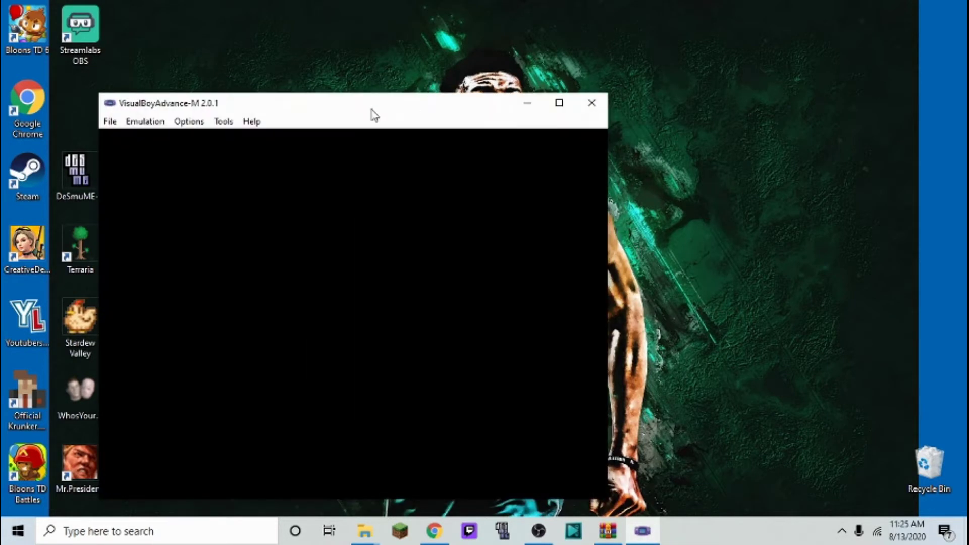
pyautogui.doubleClick(438, 108)
pyautogui.click(12, 23)
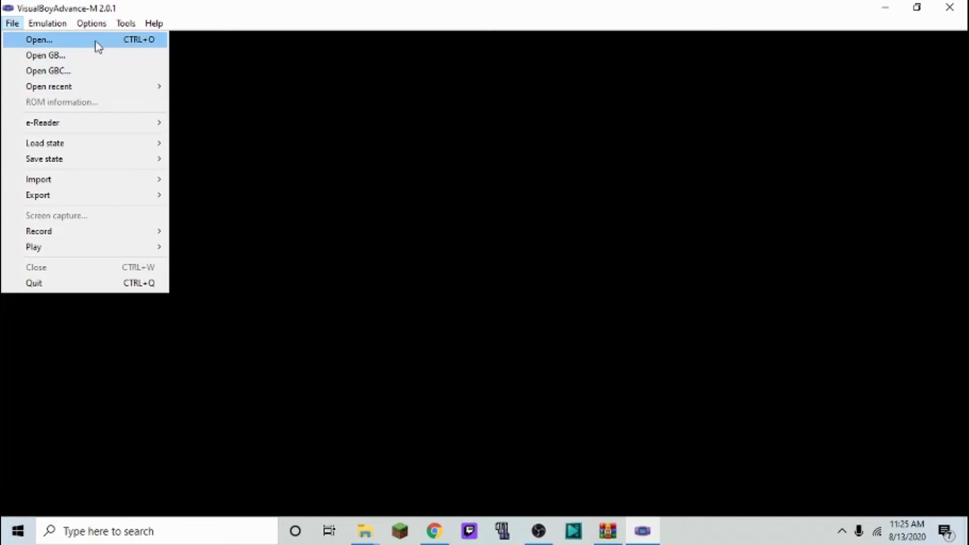
pyautogui.click(841, 6)
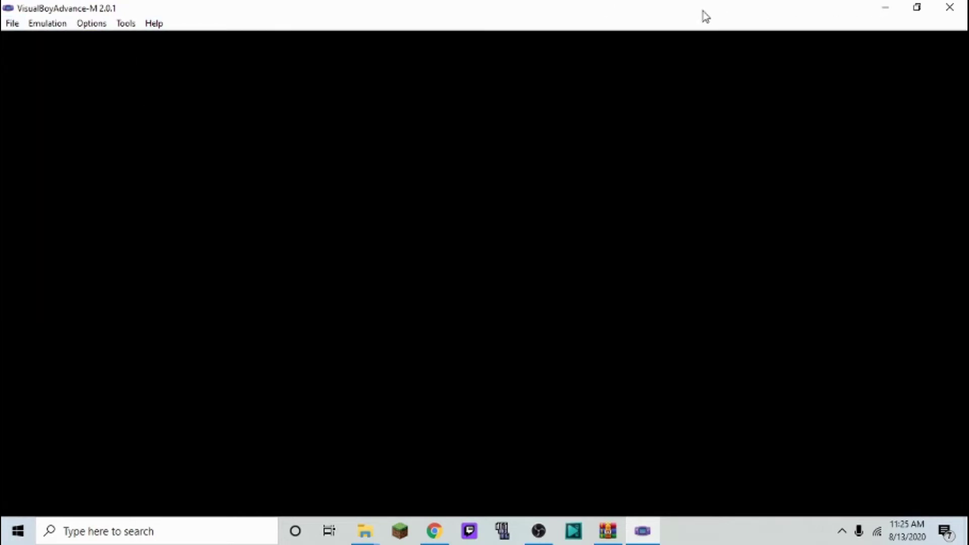
pyautogui.click(872, 6)
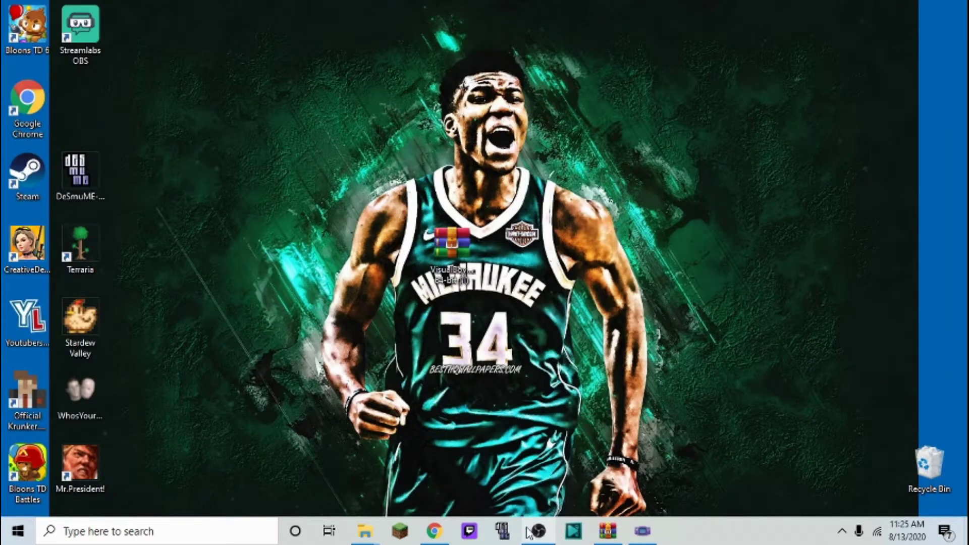
# Step: Switch to Chrome, dismiss the downloads bar, and open the Gameboy Advance ROMs list on EmulatorGames.net
pyautogui.click(446, 530)
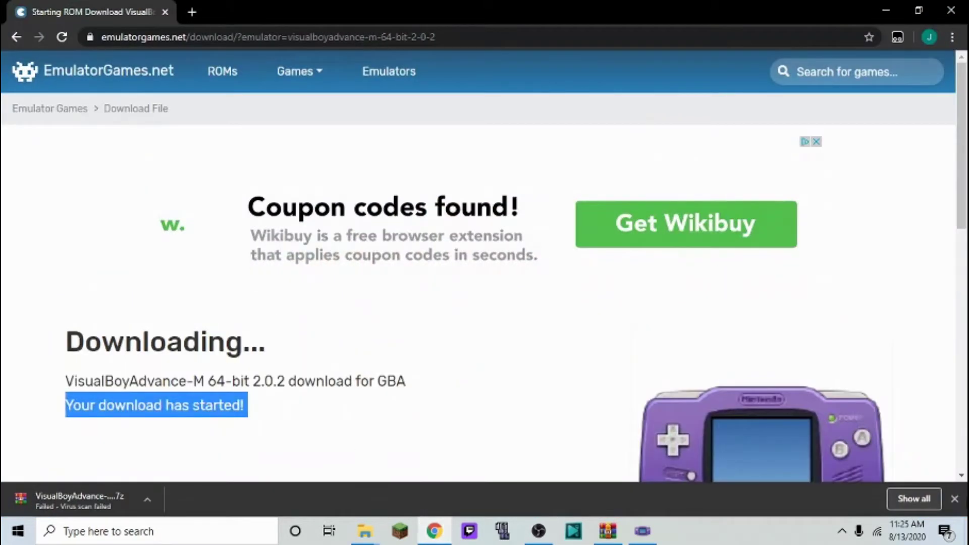
pyautogui.click(955, 498)
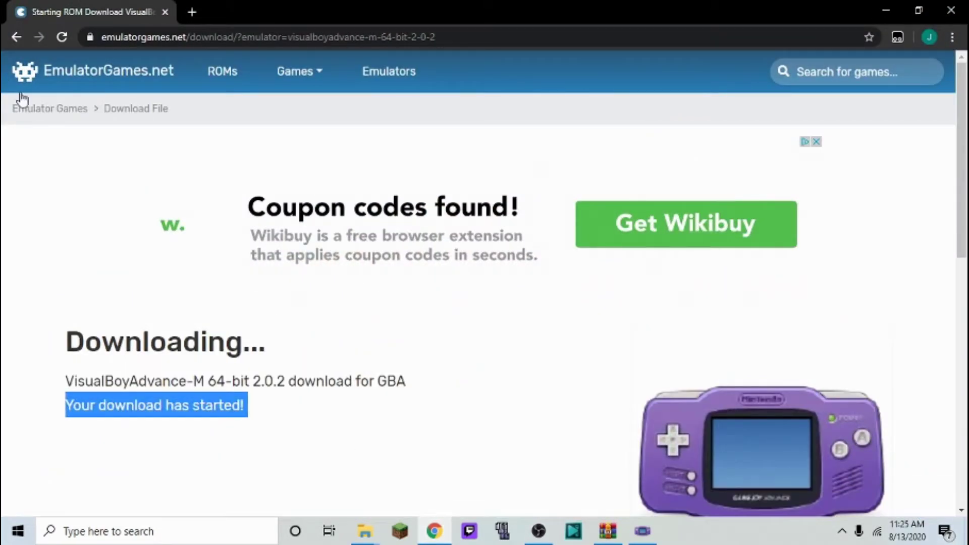
pyautogui.click(159, 89)
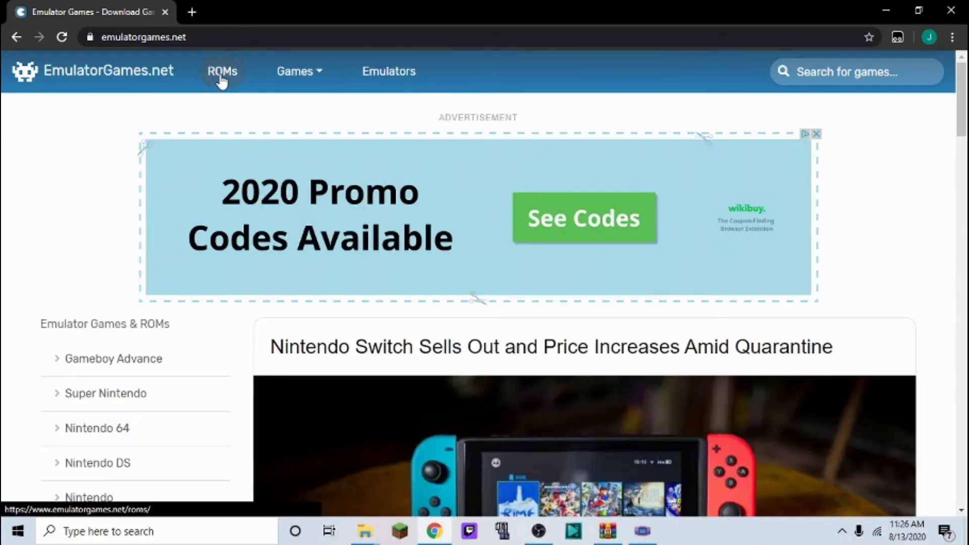
pyautogui.click(222, 79)
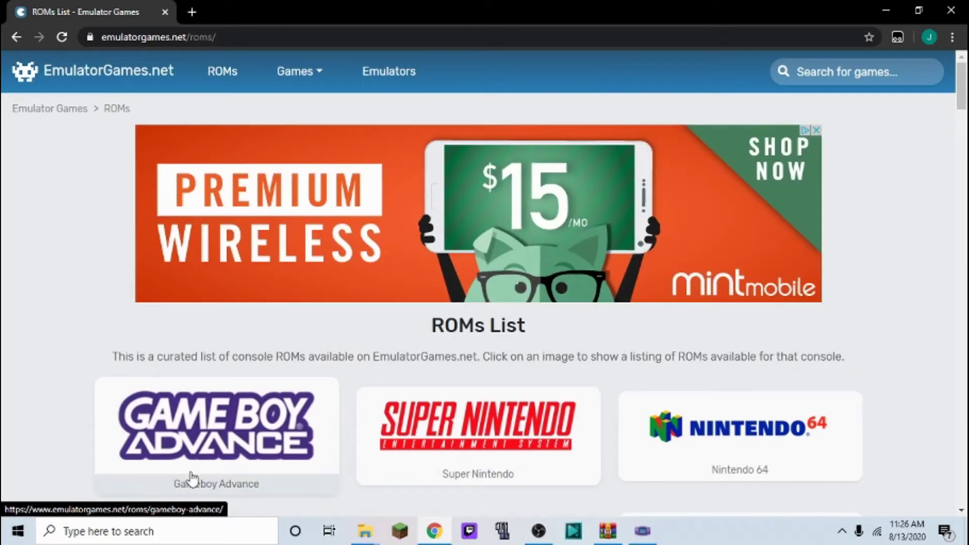
pyautogui.click(191, 482)
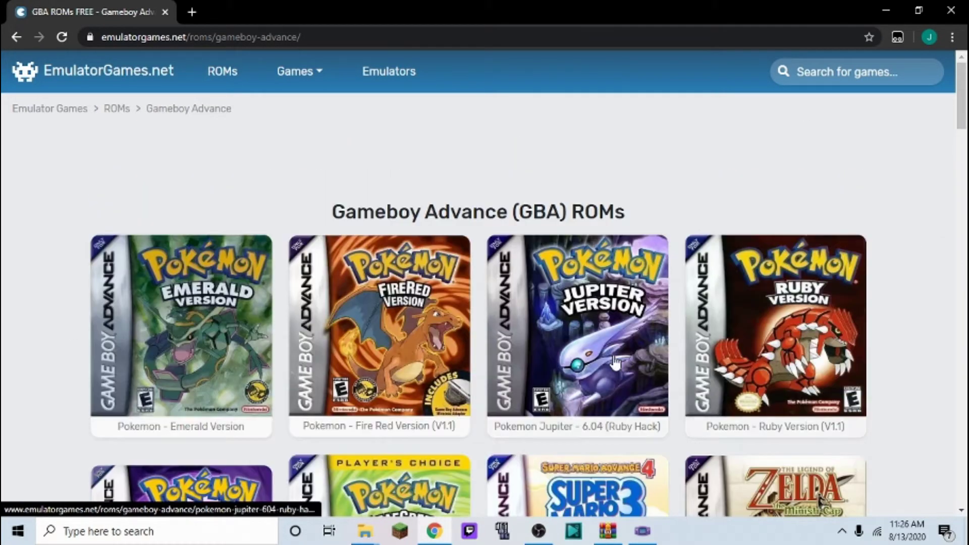
# Step: Find Ultimate Spider-Man among the Gameboy Advance ROMs and download the game
pyautogui.scroll(-2, 792, 268)
pyautogui.scroll(-13, 792, 268)
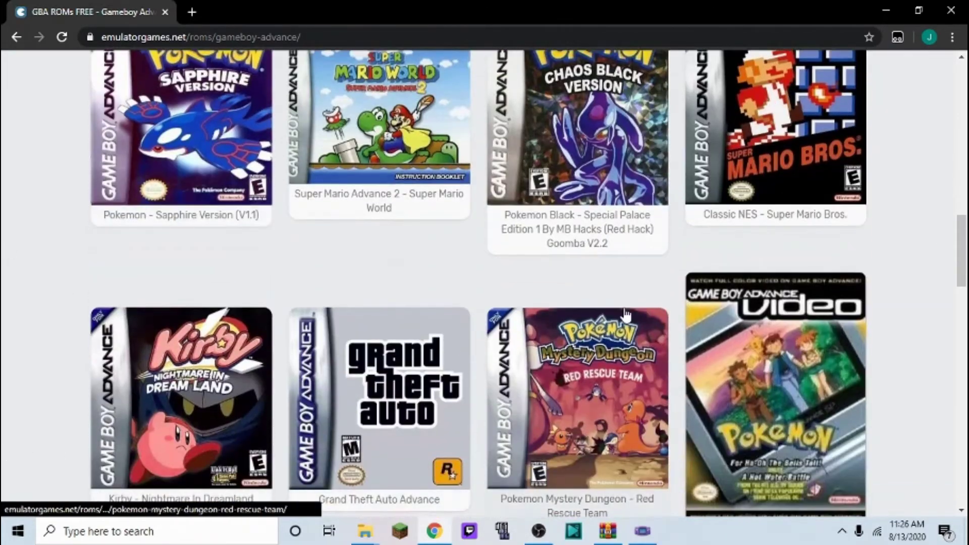
pyautogui.scroll(-11, 495, 363)
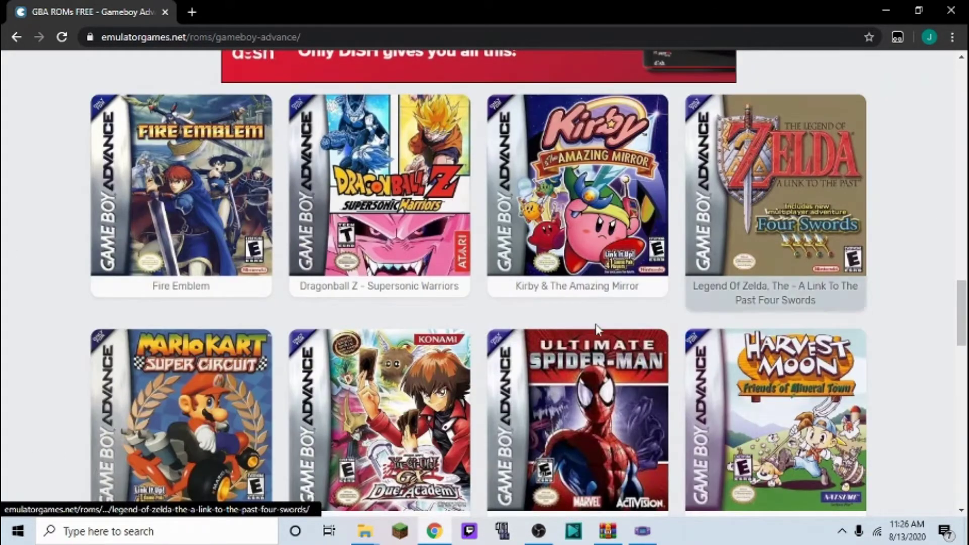
pyautogui.scroll(-5, 854, 353)
pyautogui.scroll(3, 729, 382)
pyautogui.scroll(-6, 728, 381)
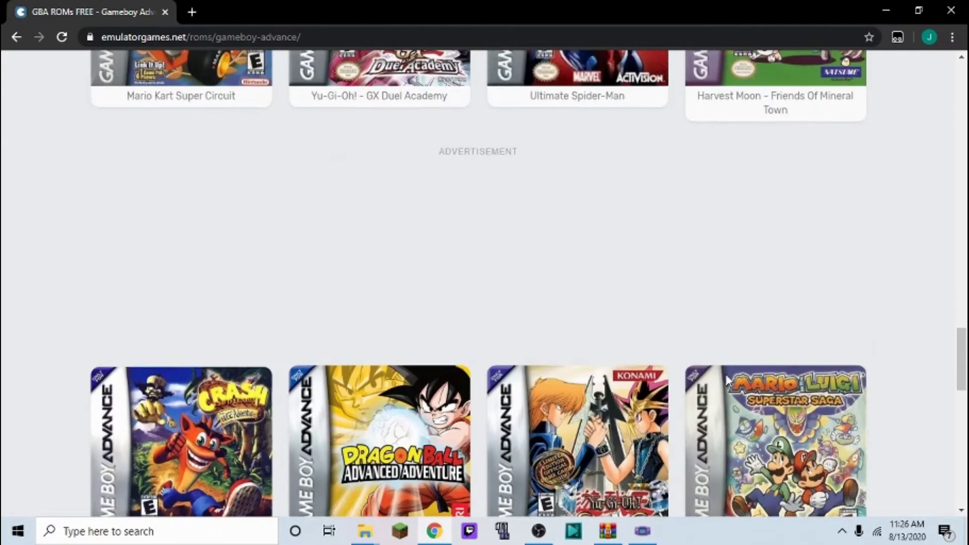
pyautogui.scroll(6, 656, 353)
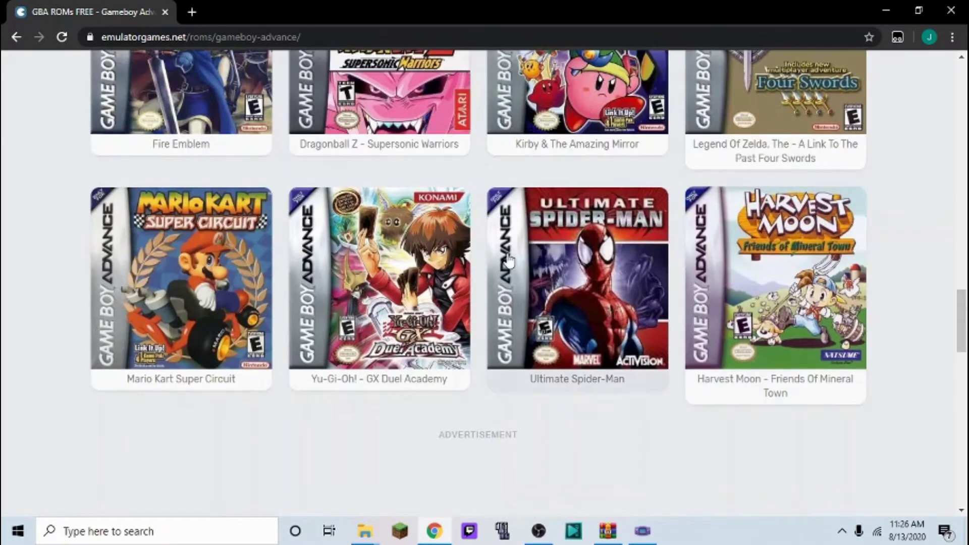
pyautogui.click(511, 312)
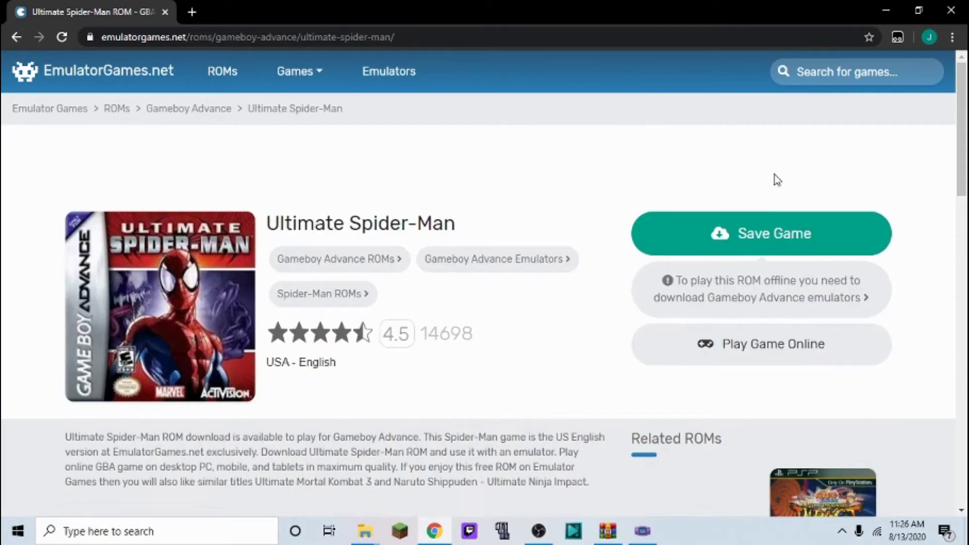
pyautogui.click(776, 252)
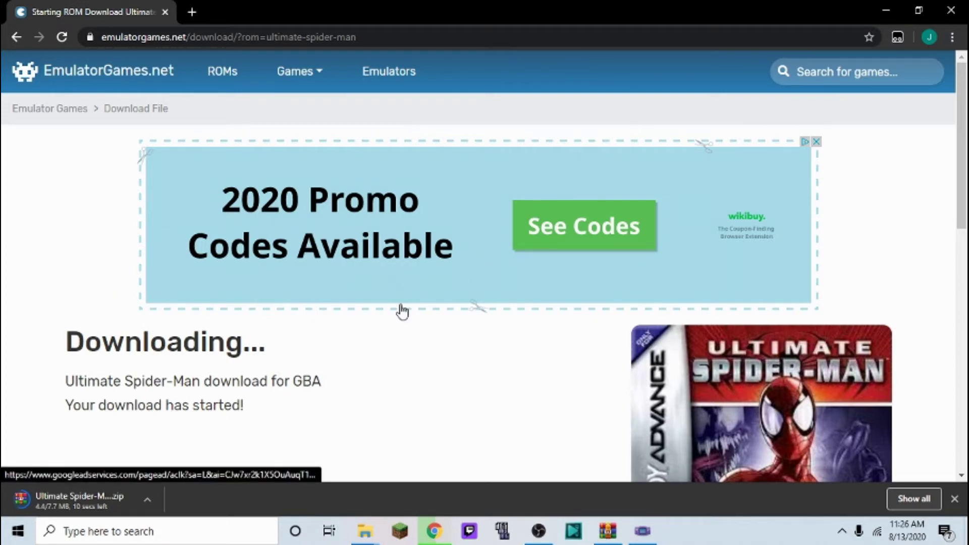
# Step: Minimize the browser and place the Ultimate Spider-Man archive on the desktop below the VisualBoyAdvance-M archive
pyautogui.click(884, 8)
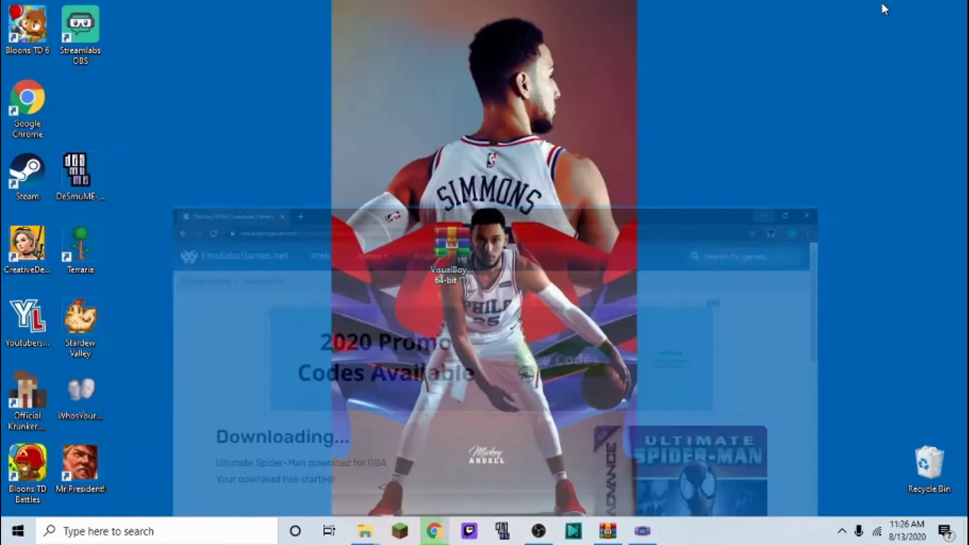
pyautogui.moveTo(555, 399); pyautogui.dragTo(451, 401)
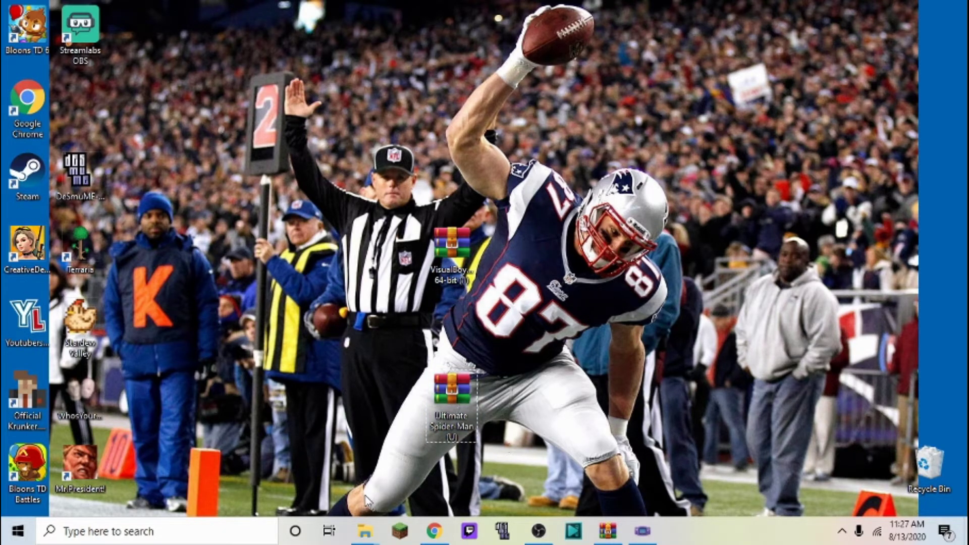
pyautogui.click(362, 535)
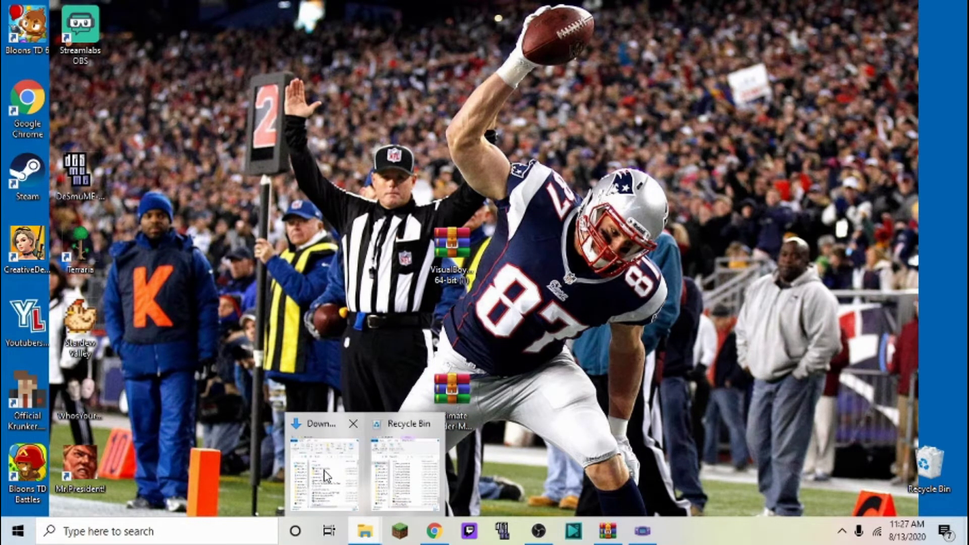
pyautogui.click(628, 359)
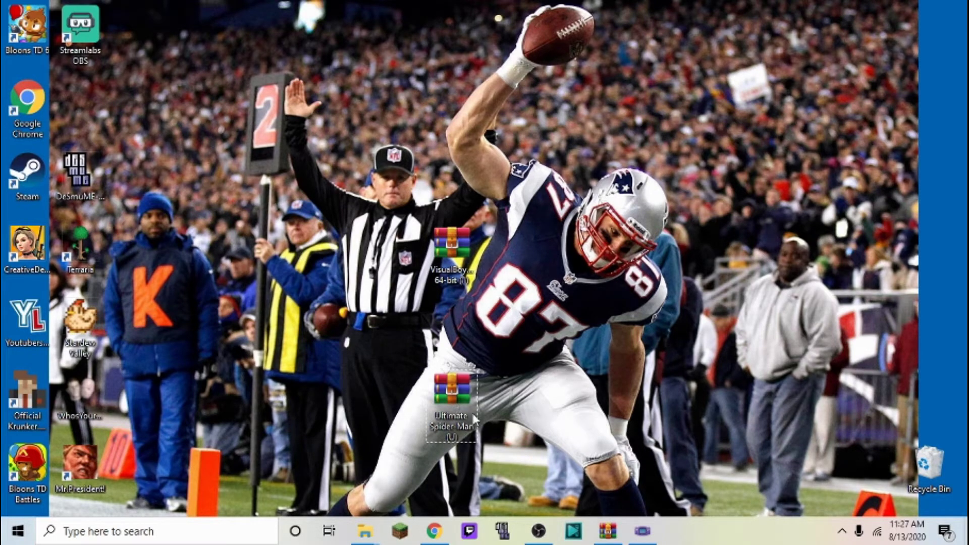
# Step: View the contents of the Ultimate Spider-Man (U).zip archive in WinRAR and close it again
pyautogui.doubleClick(451, 388)
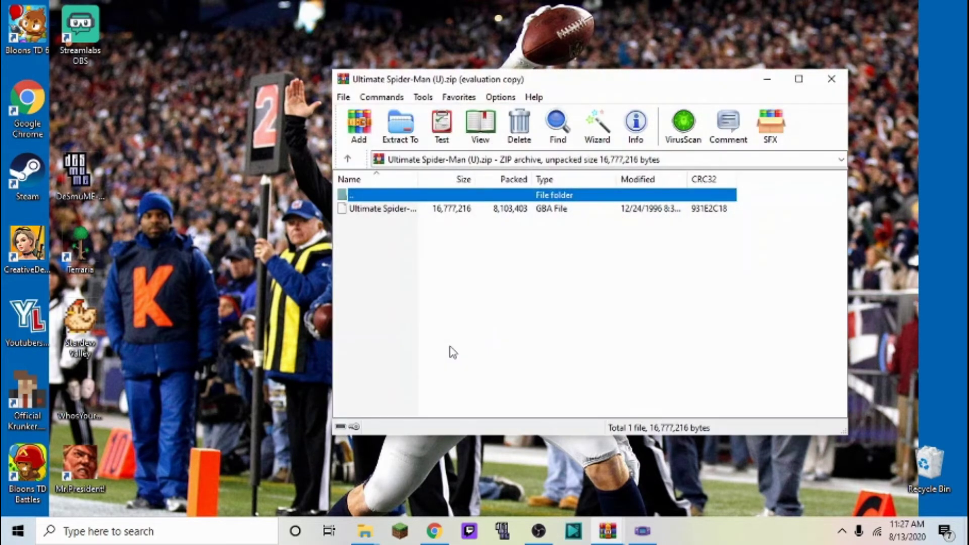
pyautogui.click(564, 228)
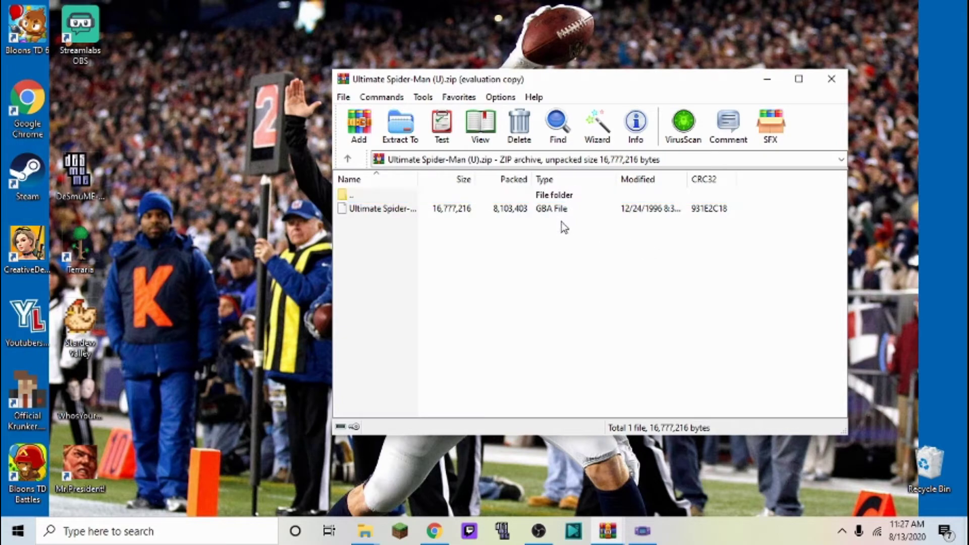
pyautogui.click(832, 79)
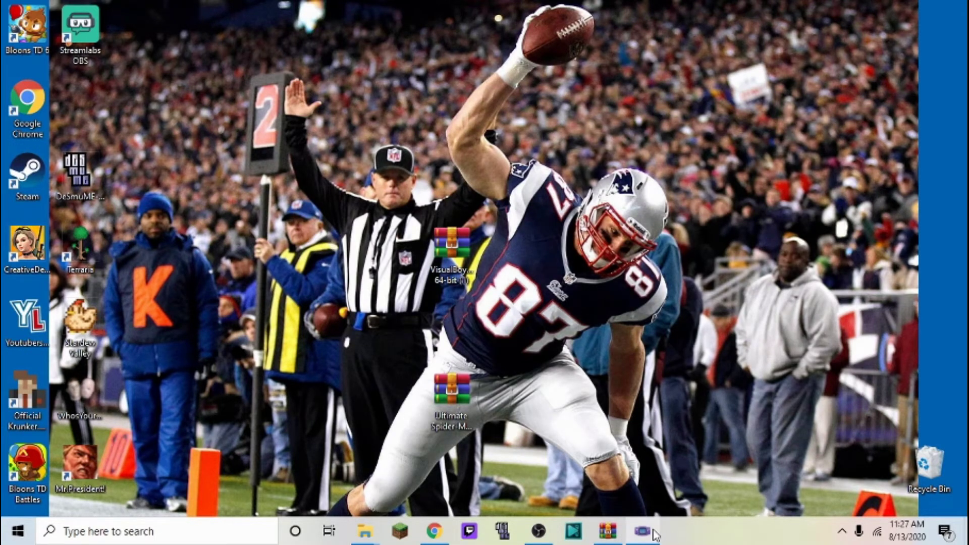
# Step: Switch to VisualBoyAdvance-M and open the Pokemon - Fire Red Version (U) (V1.1) ROM from the Downloads folder
pyautogui.click(651, 531)
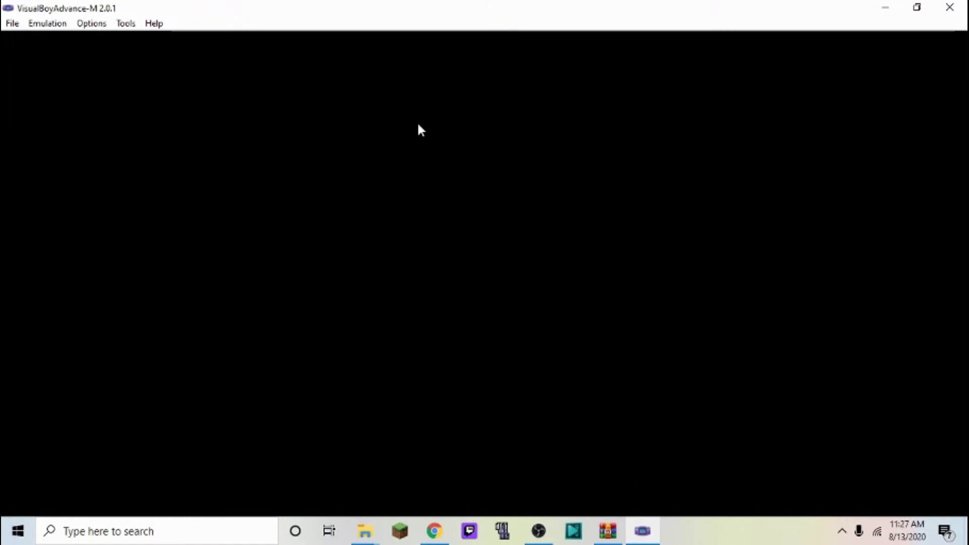
pyautogui.click(12, 24)
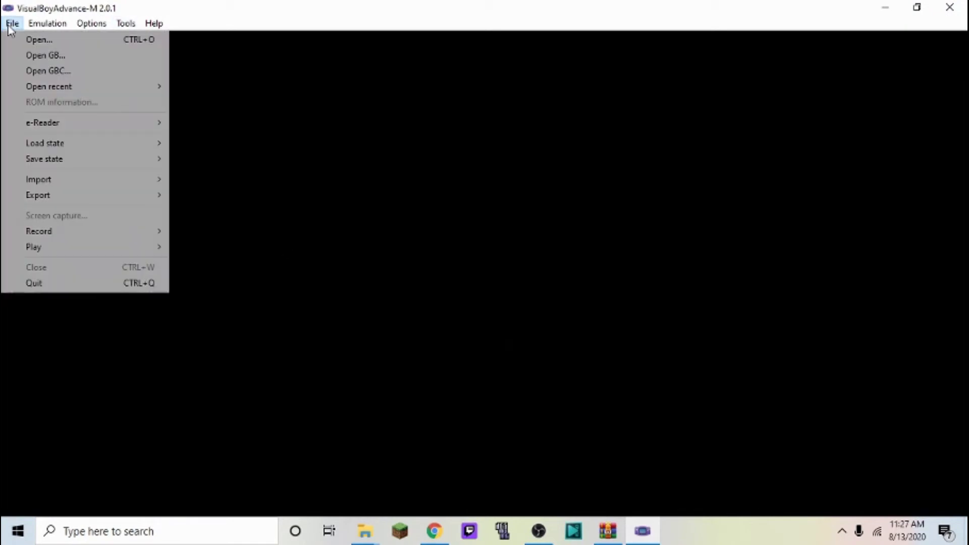
pyautogui.click(141, 40)
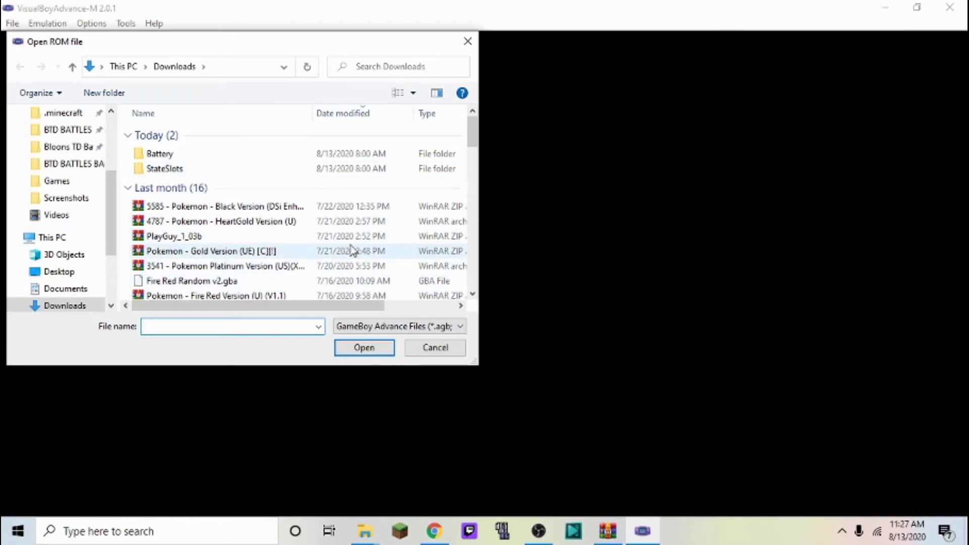
pyautogui.scroll(-3, 287, 201)
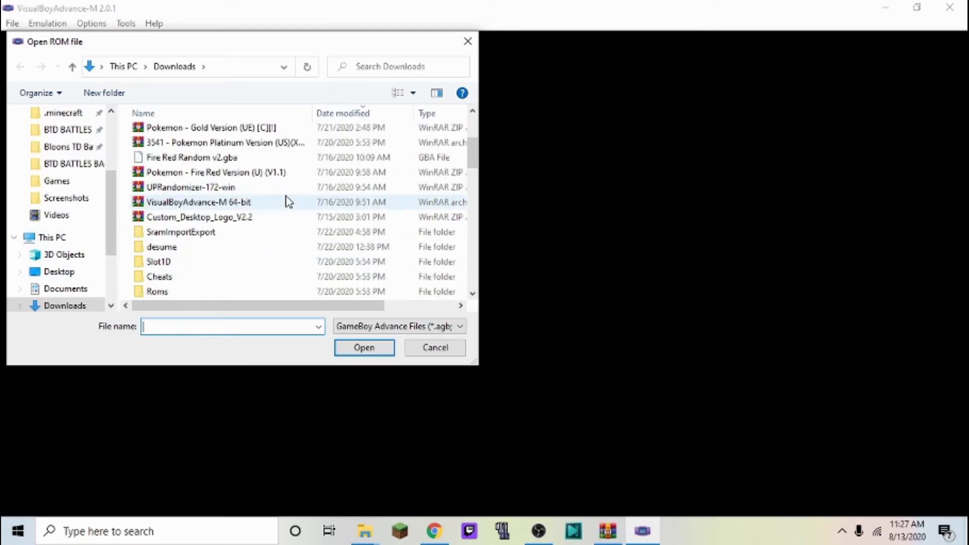
pyautogui.scroll(-1, 94, 302)
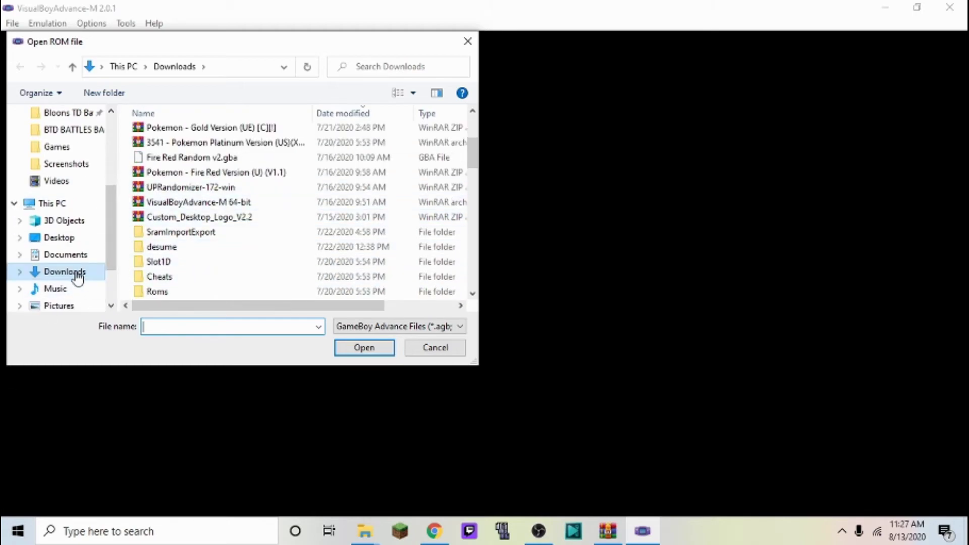
pyautogui.click(77, 275)
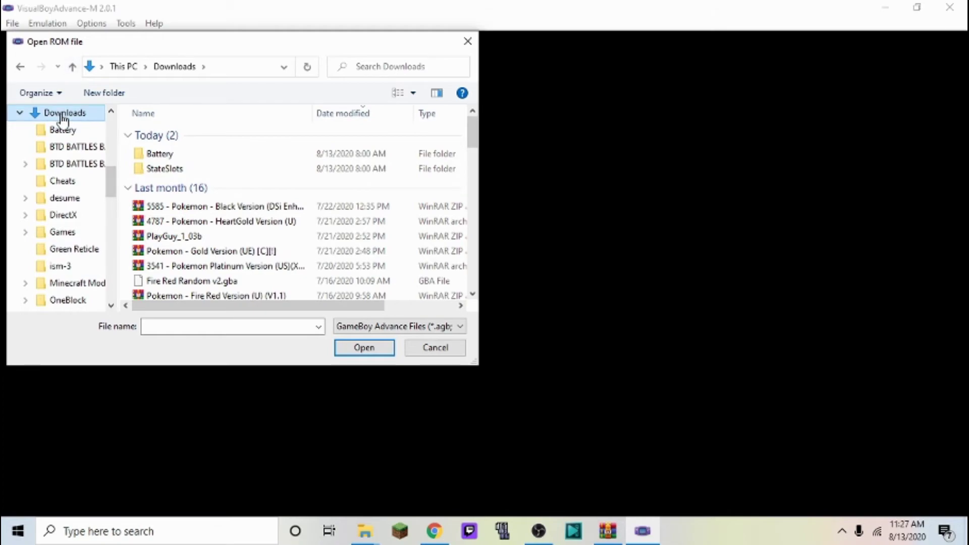
pyautogui.scroll(-6, 399, 252)
pyautogui.scroll(2, 319, 244)
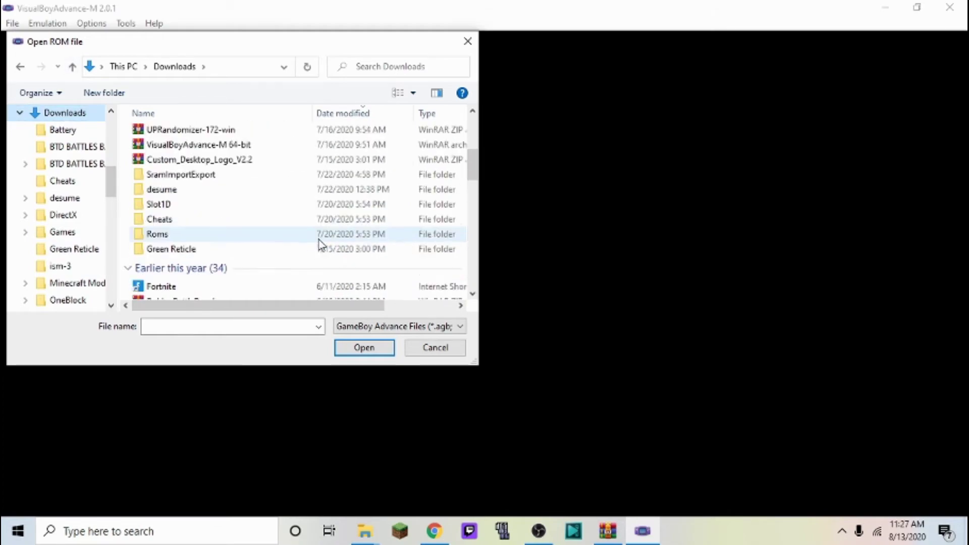
pyautogui.scroll(2, 257, 192)
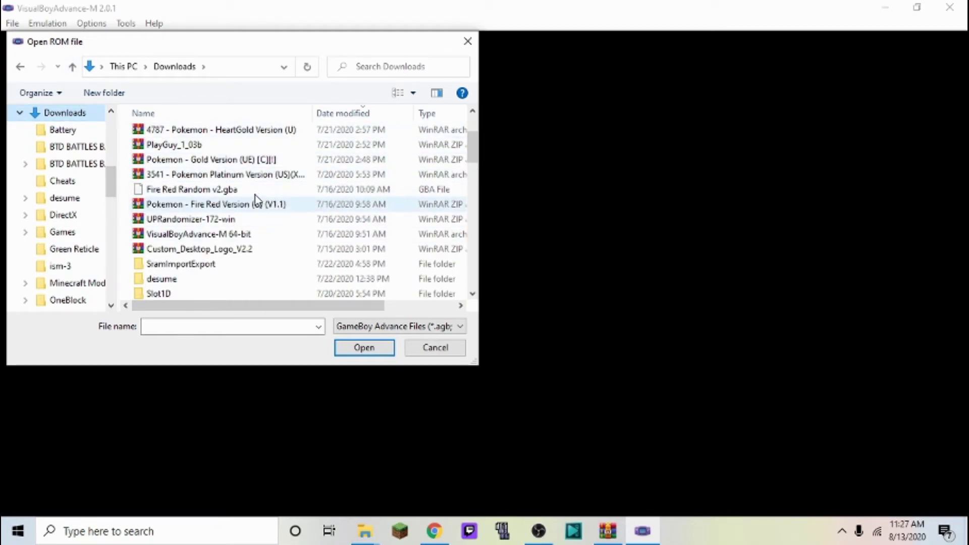
pyautogui.doubleClick(254, 208)
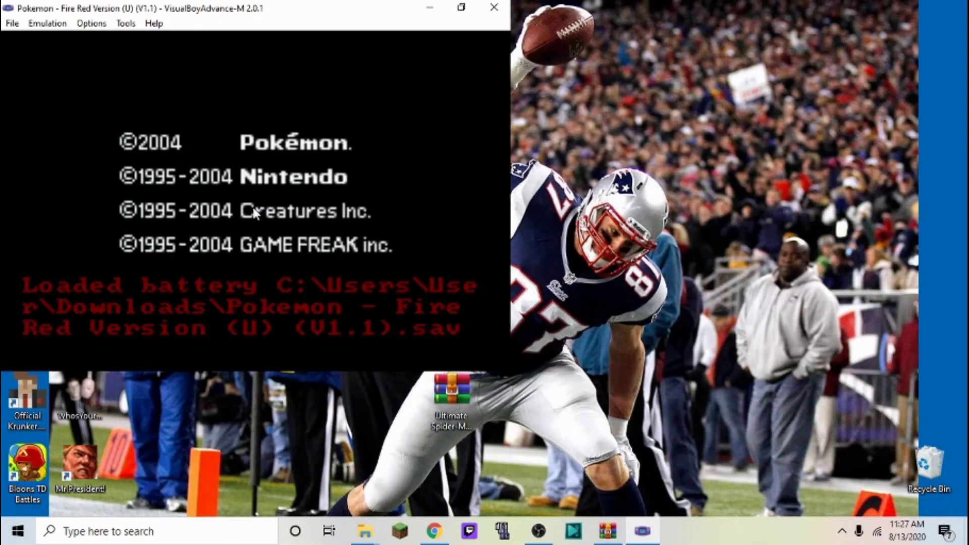
# Step: Maximize the emulator window and advance Pokemon FireRed past its intro and title screen to the Continue/New Game menu
pyautogui.click(462, 7)
pyautogui.click(559, 105)
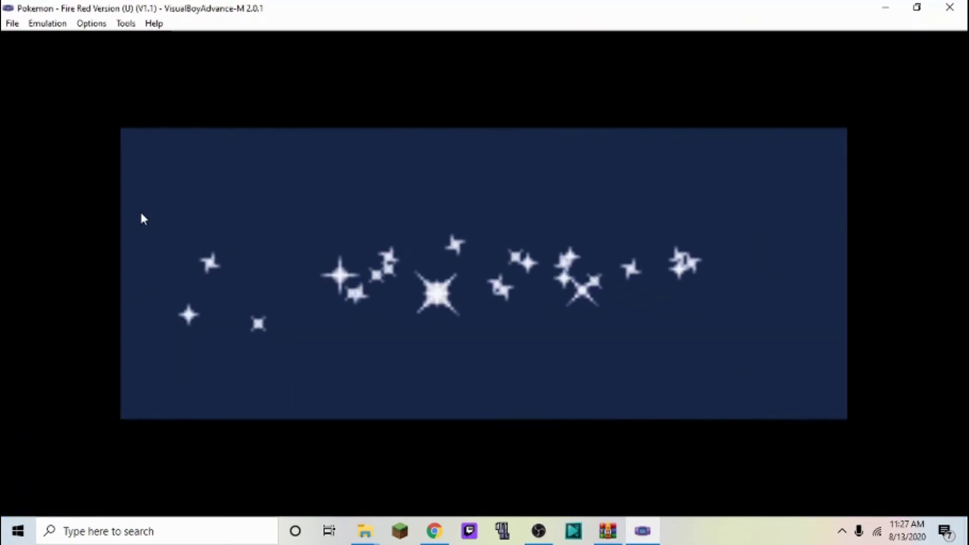
pyautogui.press('Return')
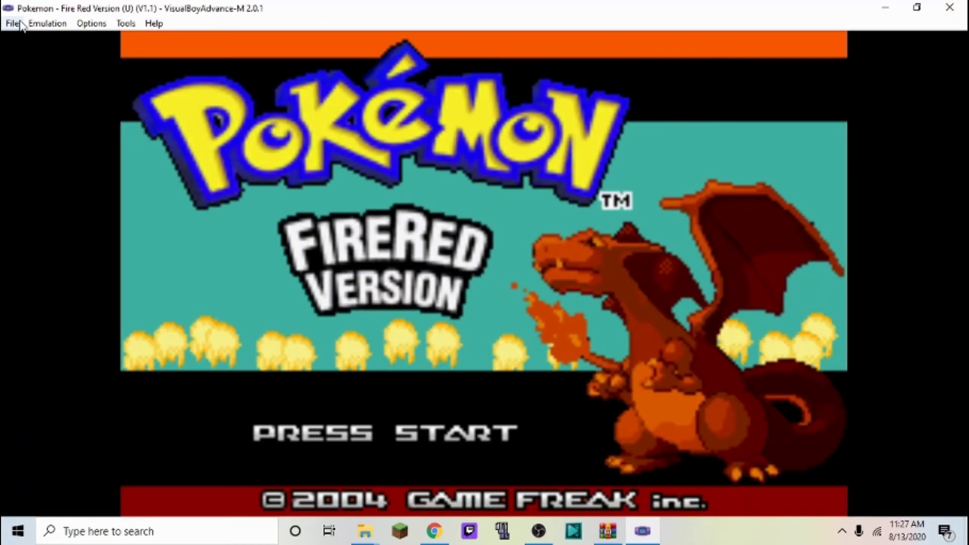
pyautogui.press('Return')
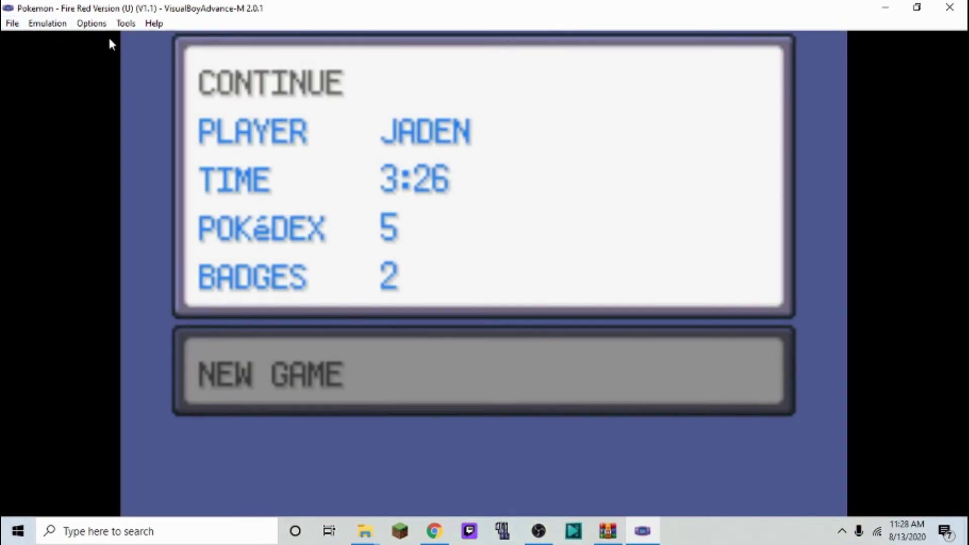
# Step: Continue the saved Pokemon FireRed game and load save state 1, dated 7/20/2020 12:58:37 PM
pyautogui.press('z')
pyautogui.click(12, 24)
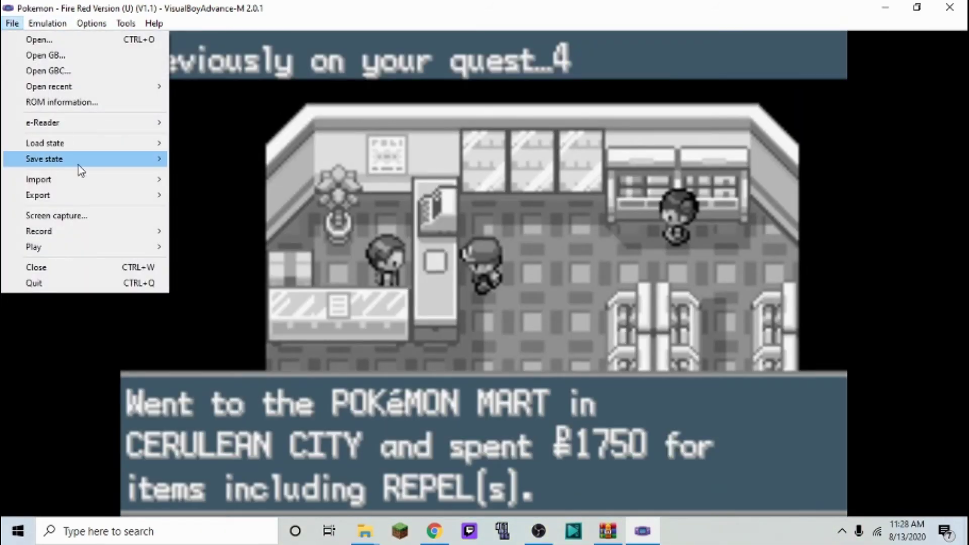
pyautogui.moveTo(77, 147)
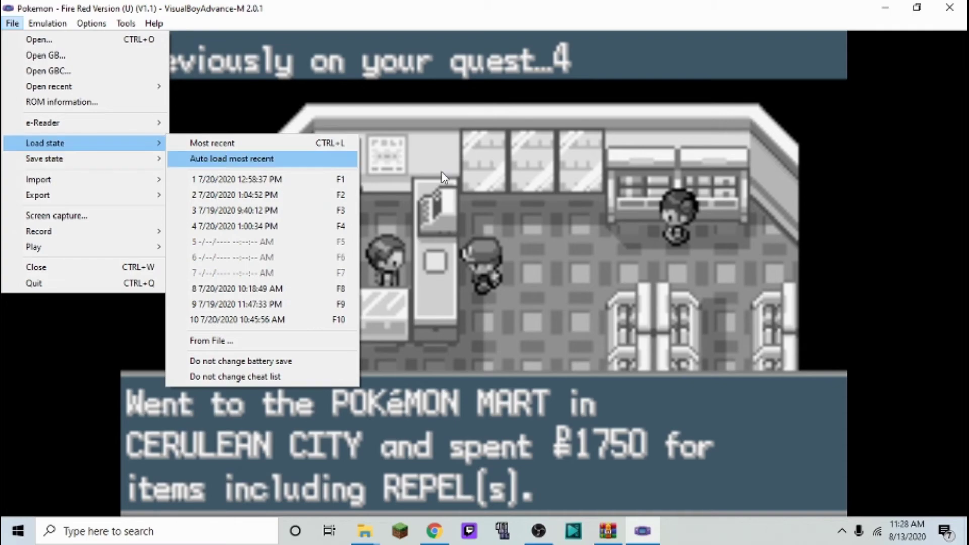
pyautogui.click(328, 180)
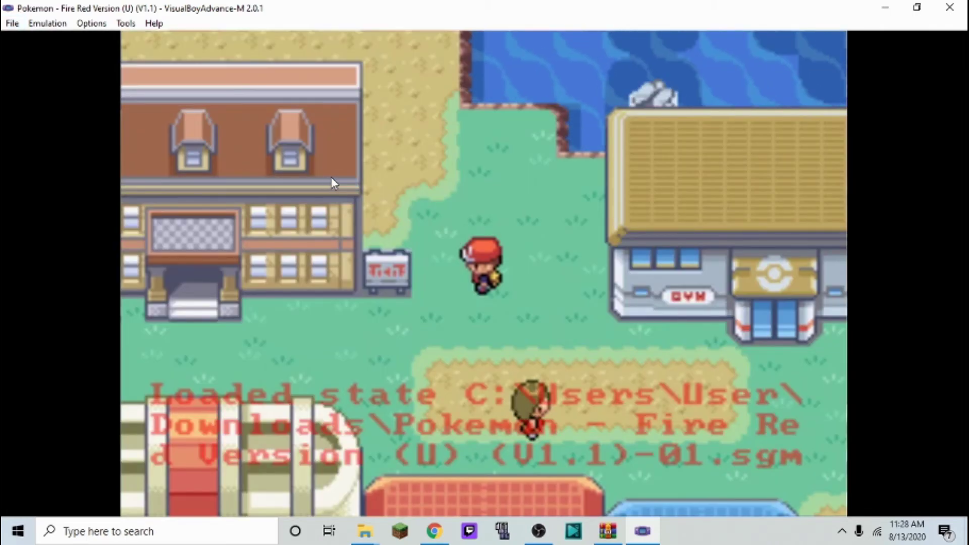
# Step: Walk the character to the sandy path beside the mansion and back to the grass above the dirt patch
pyautogui.press('Left')
pyautogui.press('Down')
pyautogui.press('Right')
pyautogui.press('Up')
pyautogui.press('Left')
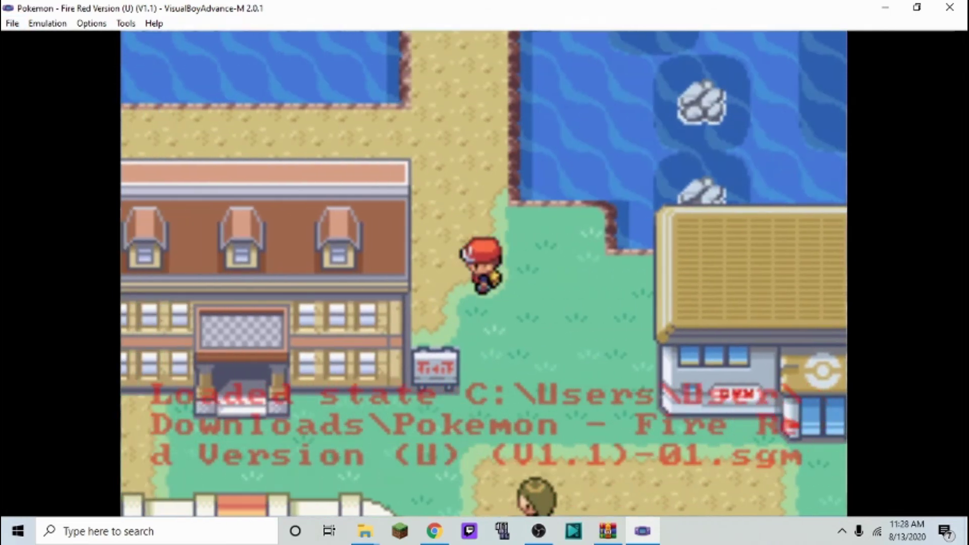
pyautogui.press('Up')
pyautogui.press('Right')
pyautogui.press('Down')
pyautogui.press('Down')
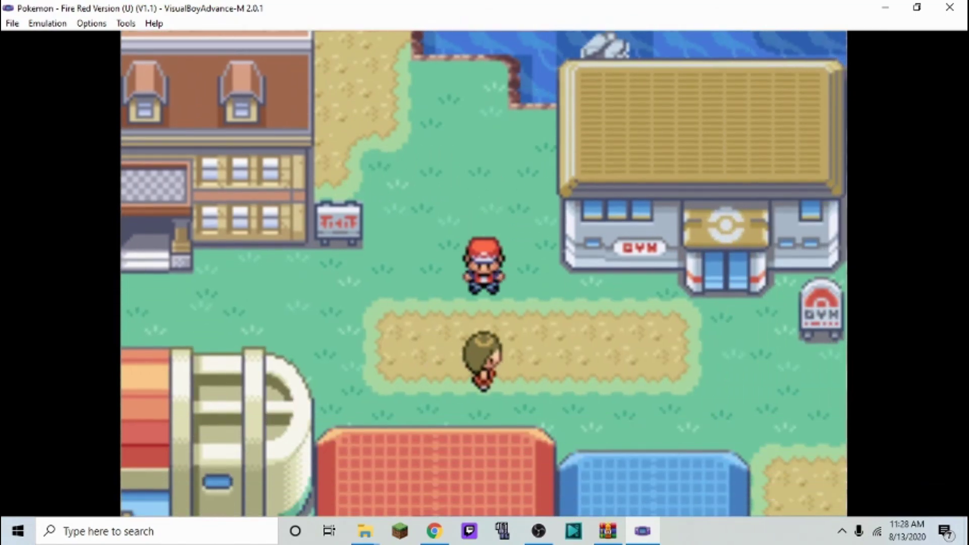
# Step: Walk the character around the dirt patch between the Gym and the Pokémon Center, ending on its upper part
pyautogui.press('Return')
pyautogui.press('x')
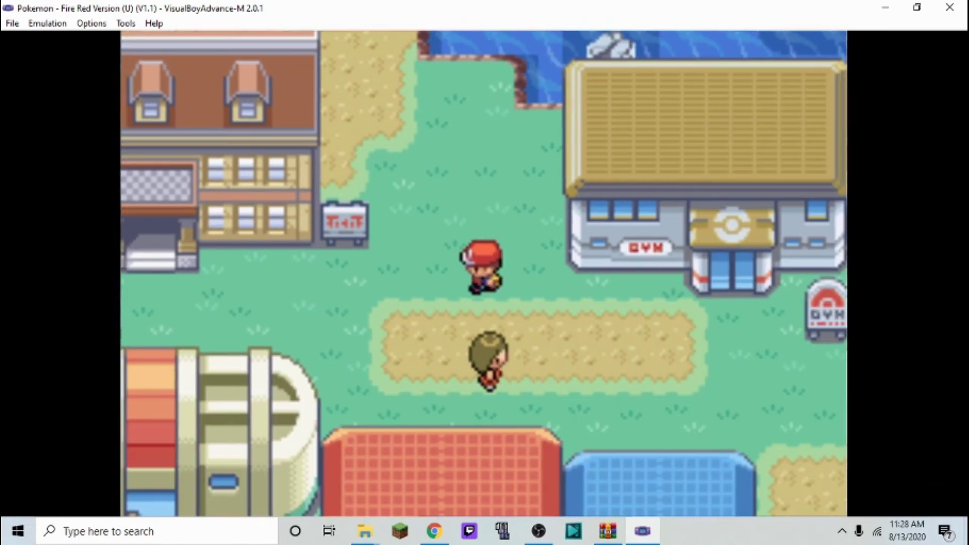
pyautogui.press('Left')
pyautogui.press('Down')
pyautogui.press('Right')
pyautogui.press('Up')
pyautogui.press('Left')
pyautogui.press('Up')
pyautogui.press('Right')
pyautogui.press('Down')
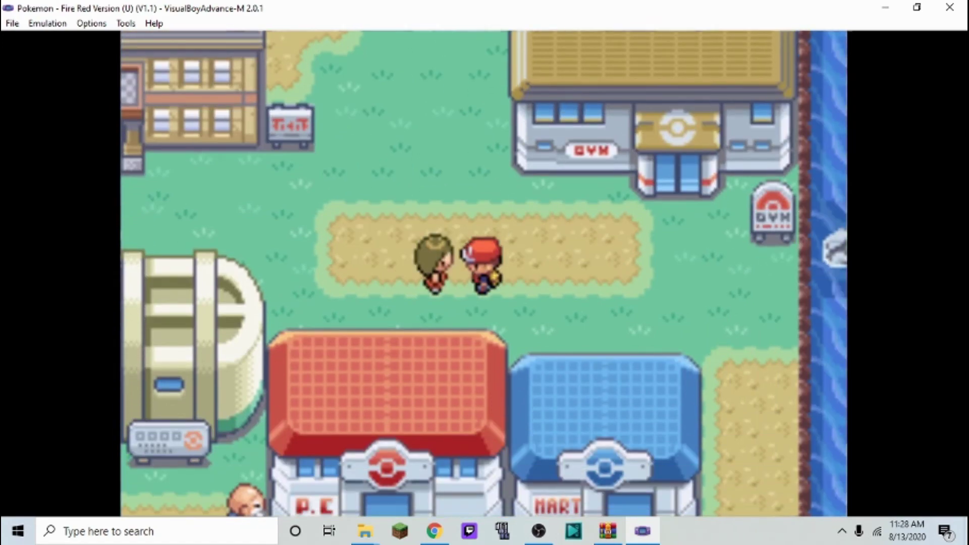
pyautogui.press('Up')
pyautogui.press('Left')
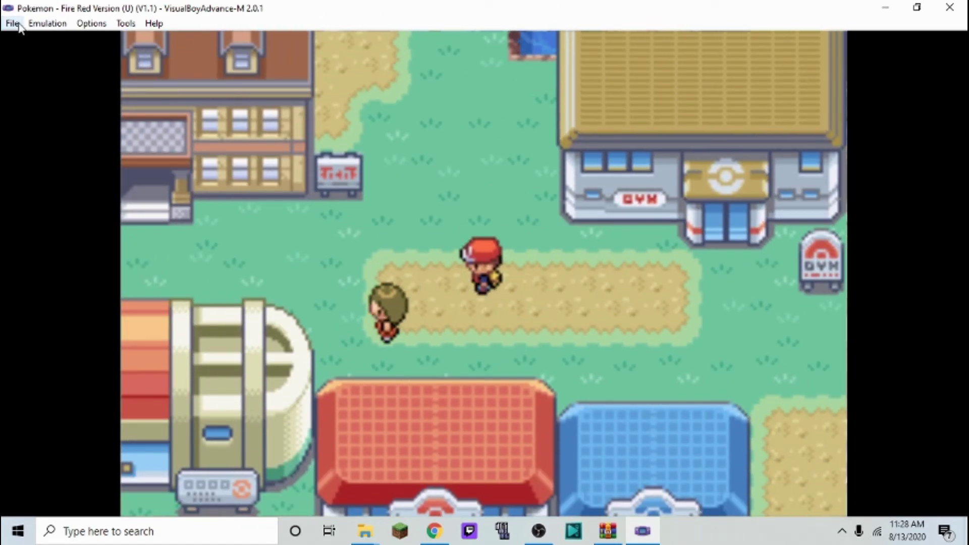
# Step: Walk the character north onto the sand strip between the waters and back down behind the Pokémon Center
pyautogui.click(19, 26)
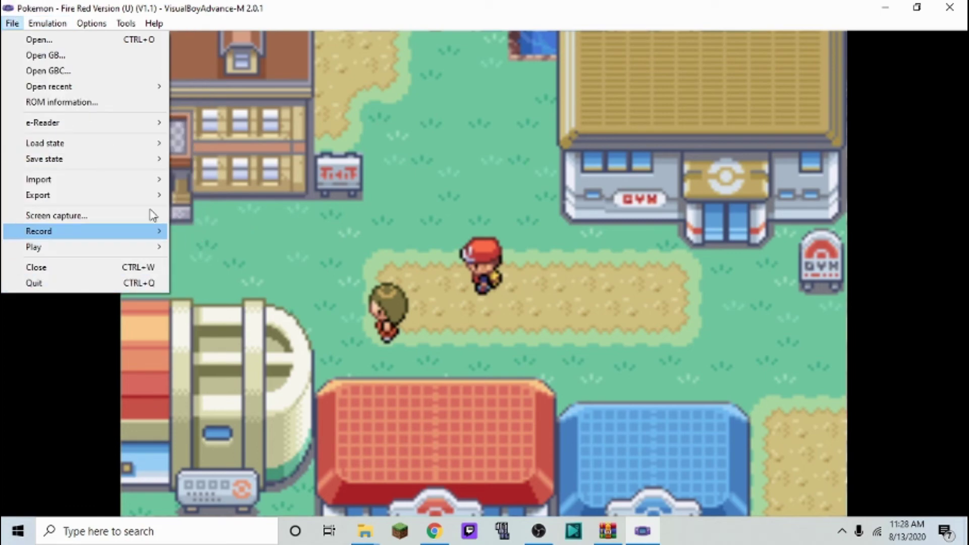
pyautogui.click(311, 199)
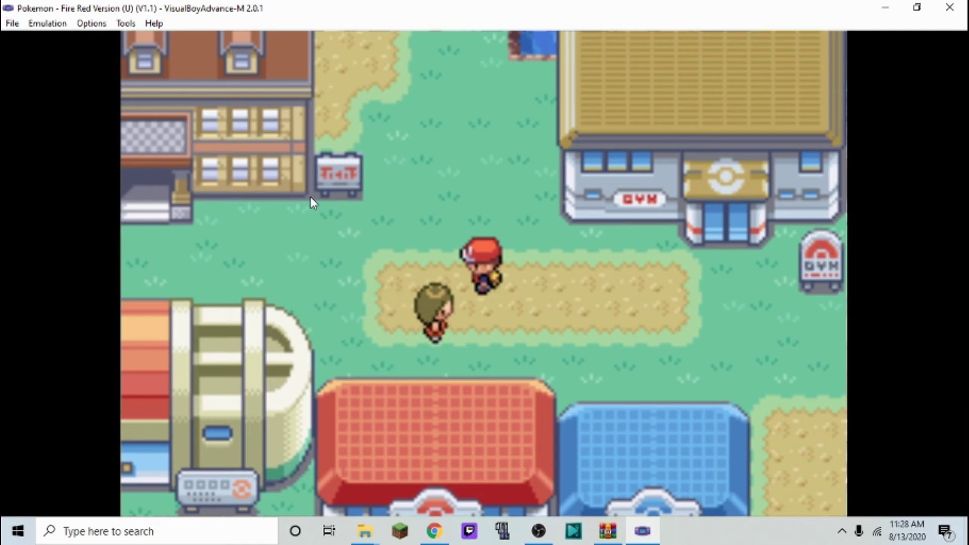
pyautogui.press('Left')
pyautogui.press('Right')
pyautogui.press('Up')
pyautogui.press('Up')
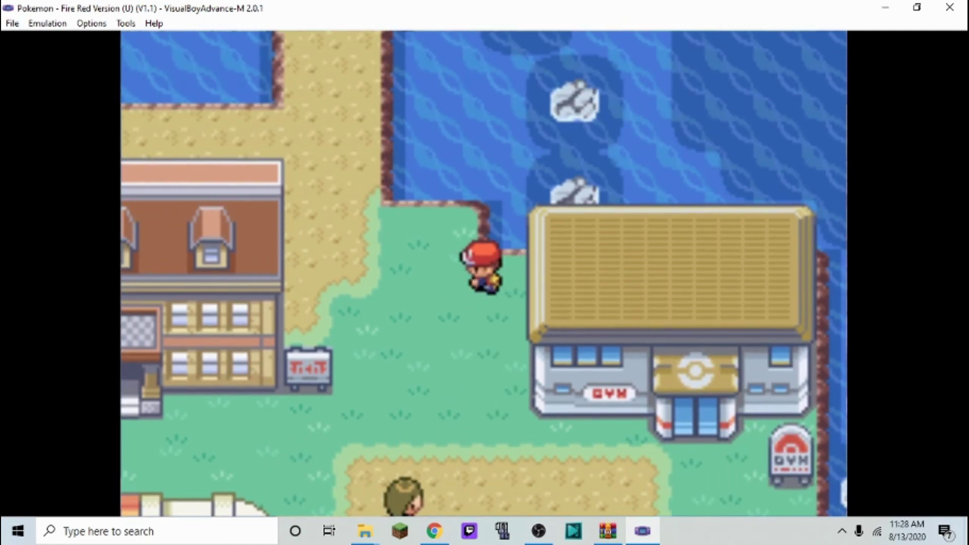
pyautogui.press('Down')
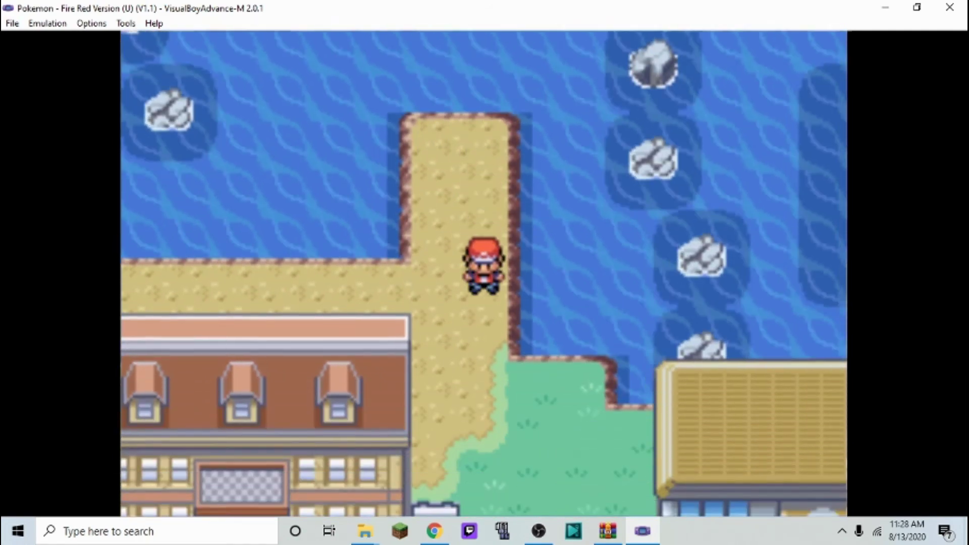
pyautogui.press('Down')
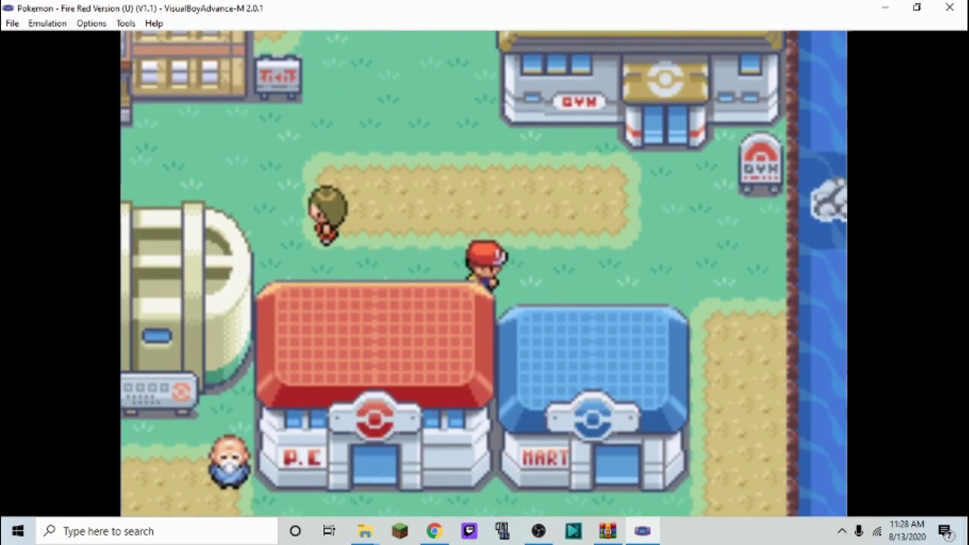
# Step: Walk the character around the Mart into the Pokémon Center and back out to the shore in front of it
pyautogui.press('Right')
pyautogui.press('Down')
pyautogui.press('Left')
pyautogui.press('Left')
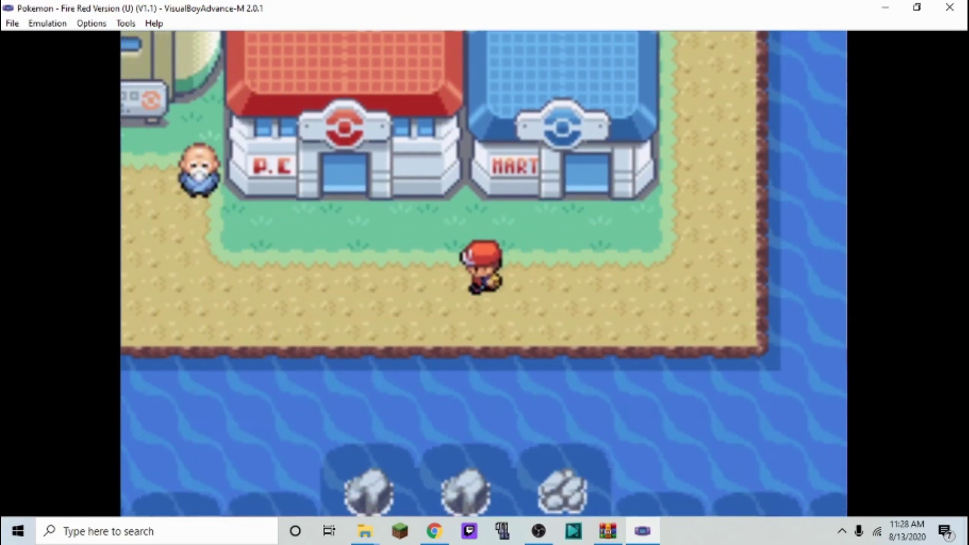
pyautogui.press('Up')
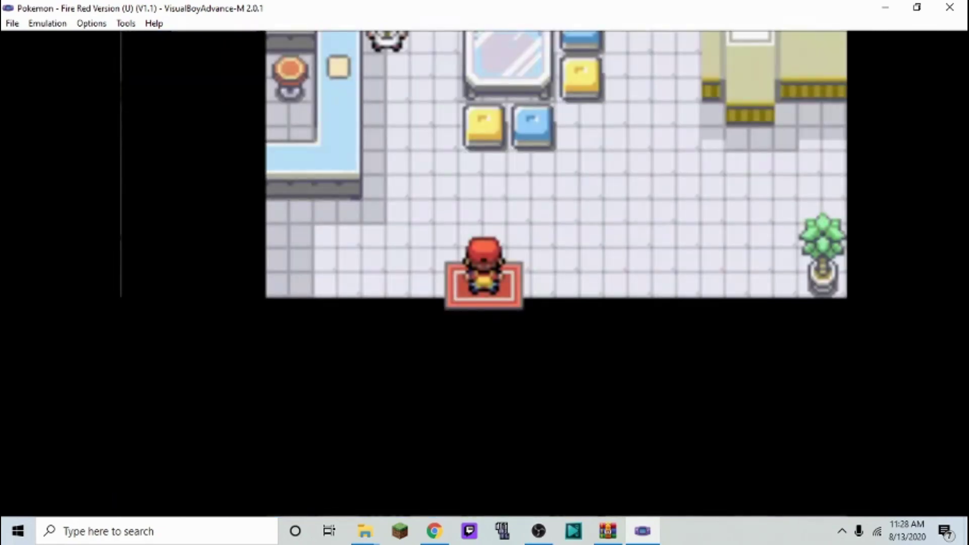
pyautogui.press('Down')
pyautogui.press('Left')
pyautogui.press('Right')
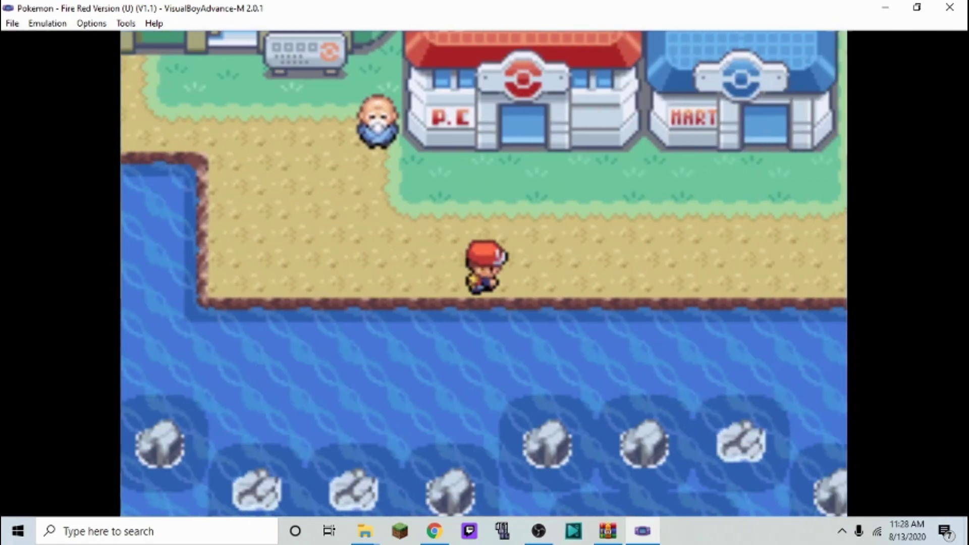
# Step: Walk the character up the eastern shore past the Mart to the mansion's sandy path and back to the grass west of the Gym
pyautogui.press('Up')
pyautogui.press('Up')
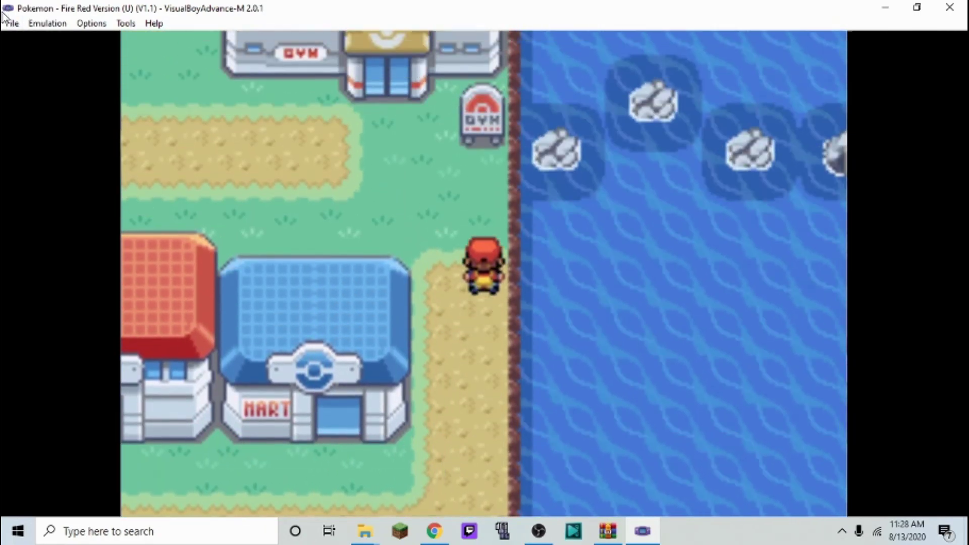
pyautogui.press('Left')
pyautogui.press('Up')
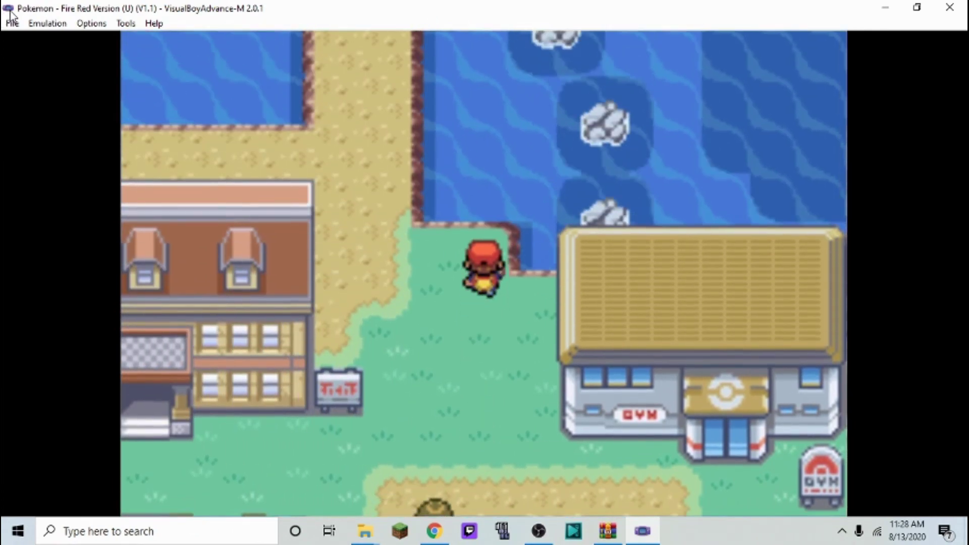
pyautogui.press('Down')
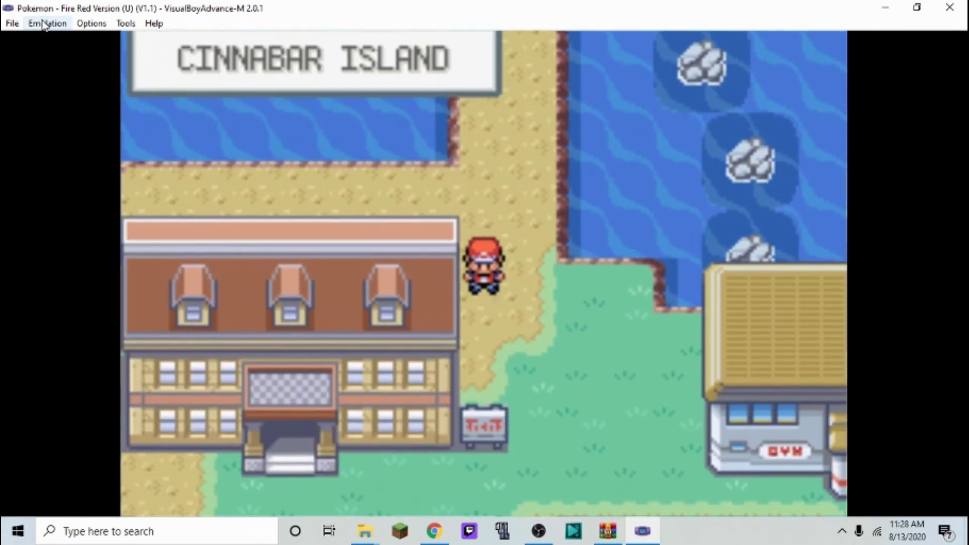
pyautogui.press('Down')
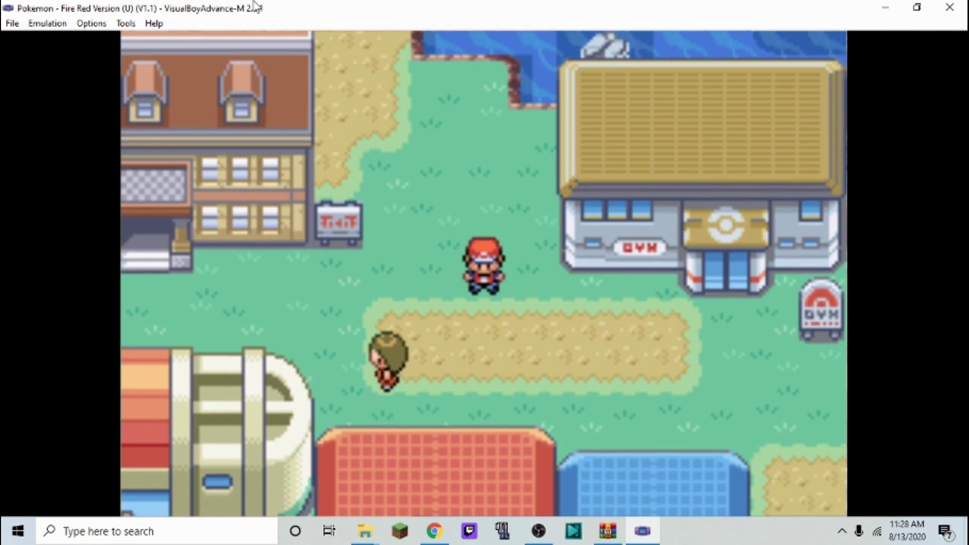
# Step: Show the emulator's file and save-state commands
pyautogui.click(11, 23)
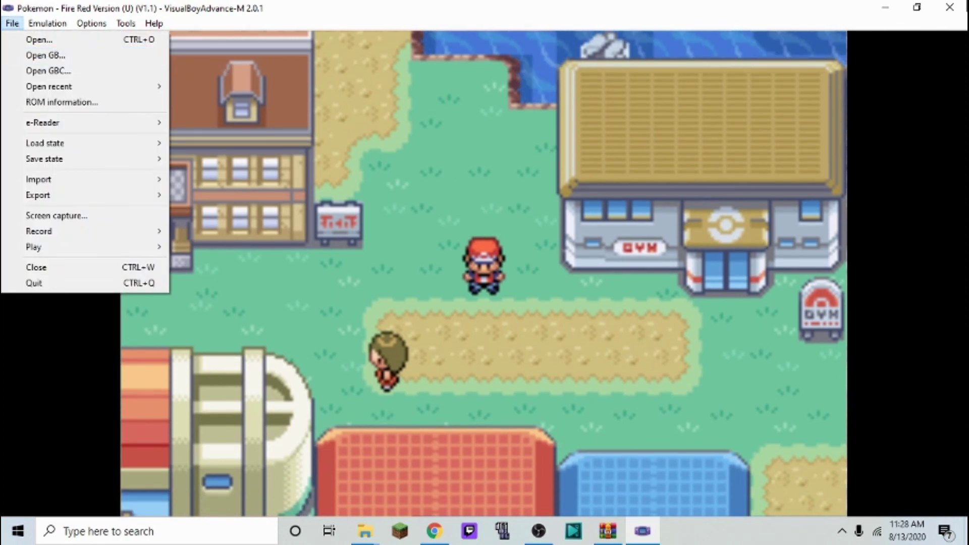